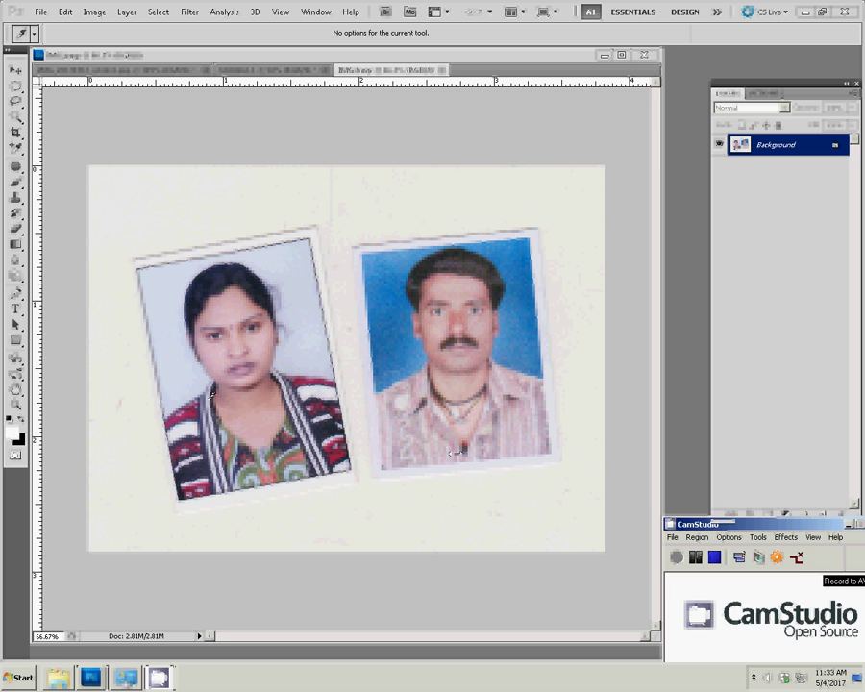
Step: Zoom in to 500% on the woman's face and neck in the left photo
{"action": "key", "text": "z"}
{"action": "left_click", "coordinate": [243, 455]}
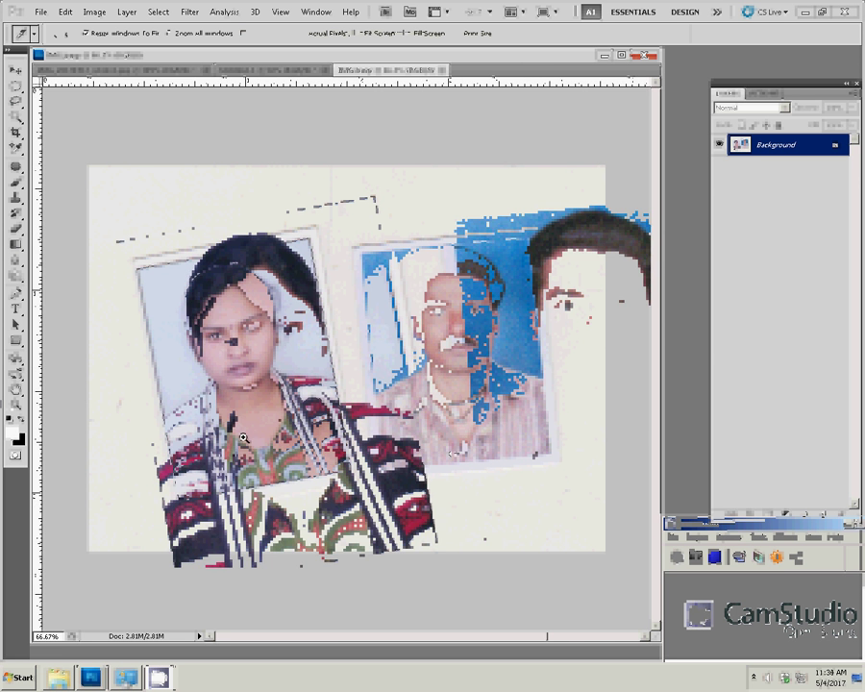
{"action": "left_click_drag", "start_coordinate": [243, 455], "coordinate": [436, 198]}
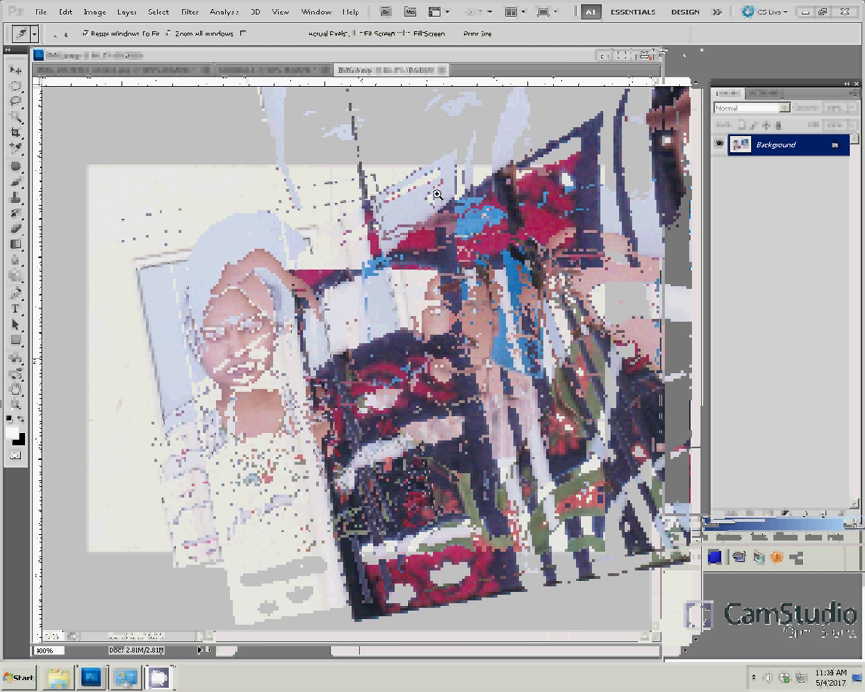
{"action": "left_click", "coordinate": [436, 197]}
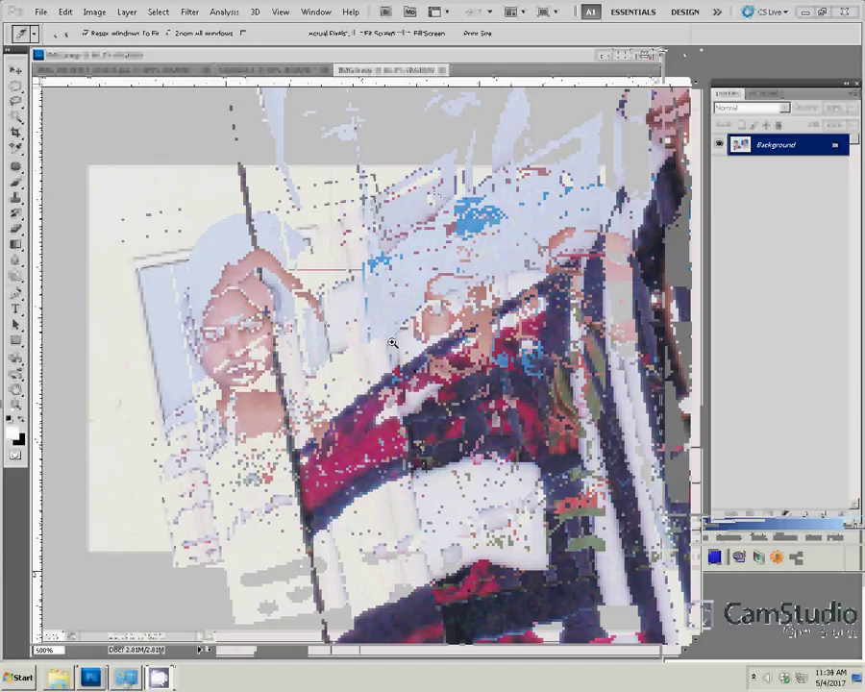
{"action": "key", "text": "p"}
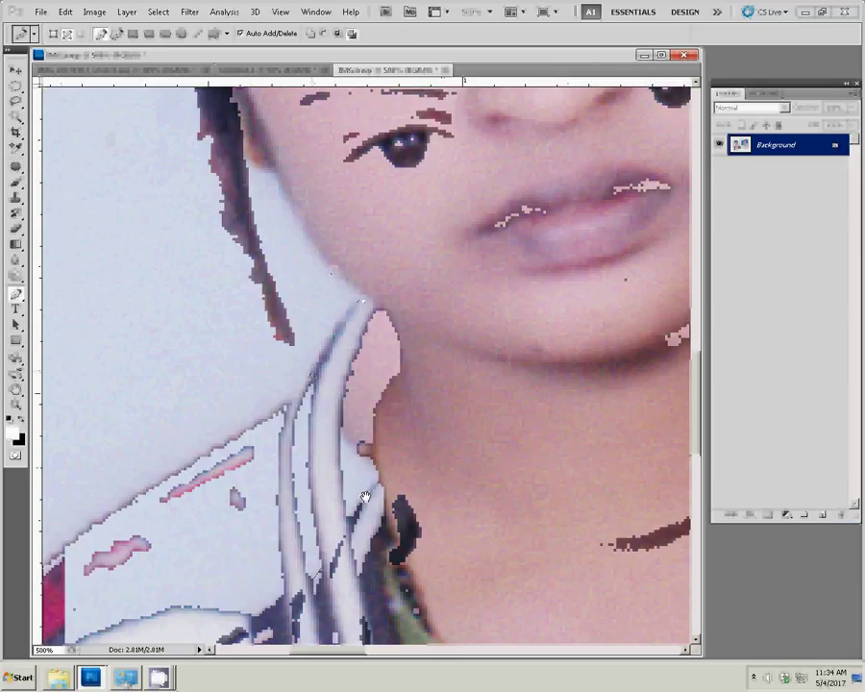
Step: Place Pen anchors along the woman's collar, hair, face and shoulder outline
{"action": "left_click", "coordinate": [318, 423]}
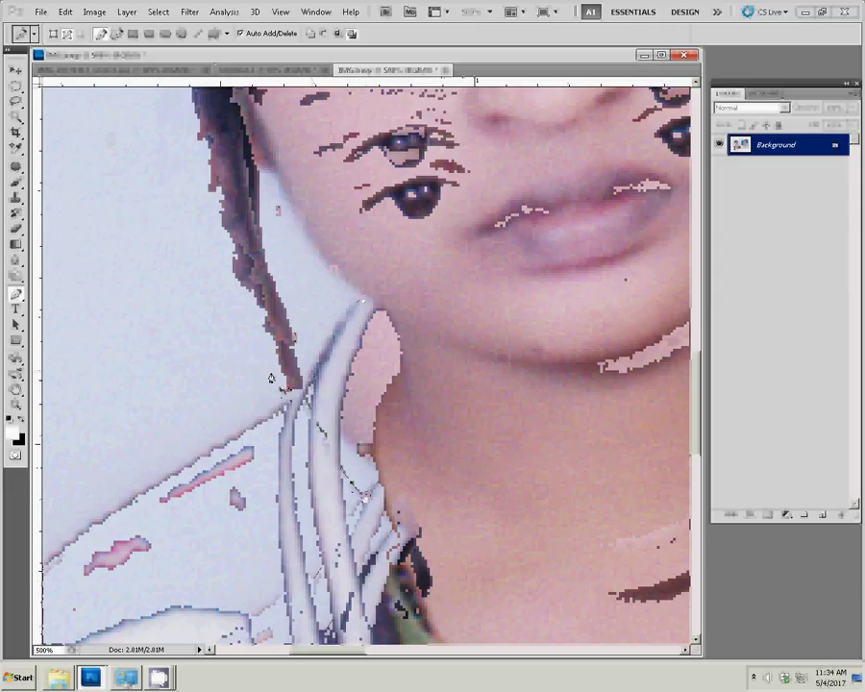
{"action": "left_click", "coordinate": [235, 286]}
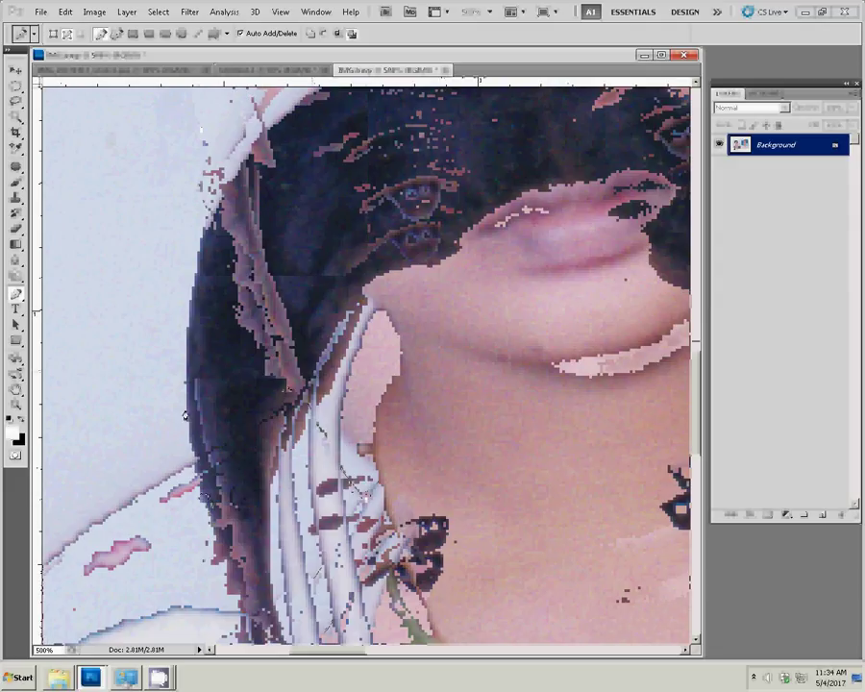
{"action": "scroll", "coordinate": [139, 359], "scroll_direction": "up", "scroll_amount": 5}
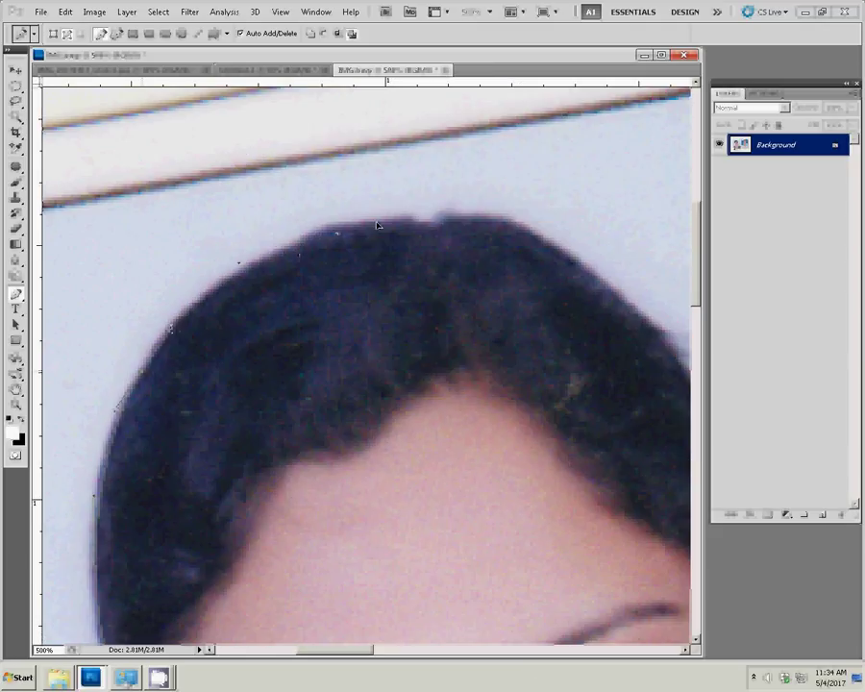
{"action": "scroll", "coordinate": [555, 244], "scroll_direction": "down", "scroll_amount": 3}
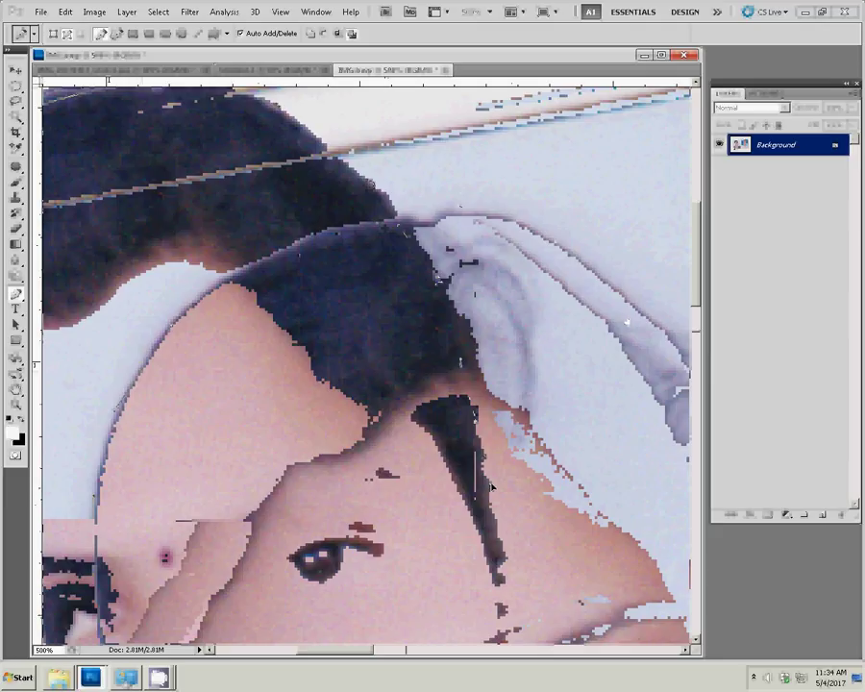
{"action": "scroll", "coordinate": [490, 487], "scroll_direction": "down", "scroll_amount": 3}
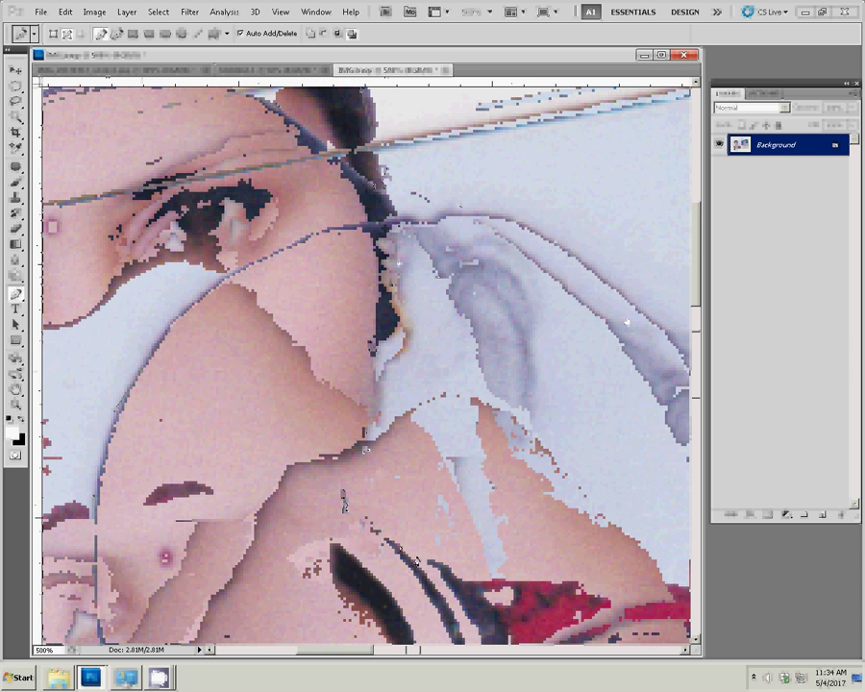
{"action": "left_click_drag", "start_coordinate": [343, 500], "coordinate": [147, 362]}
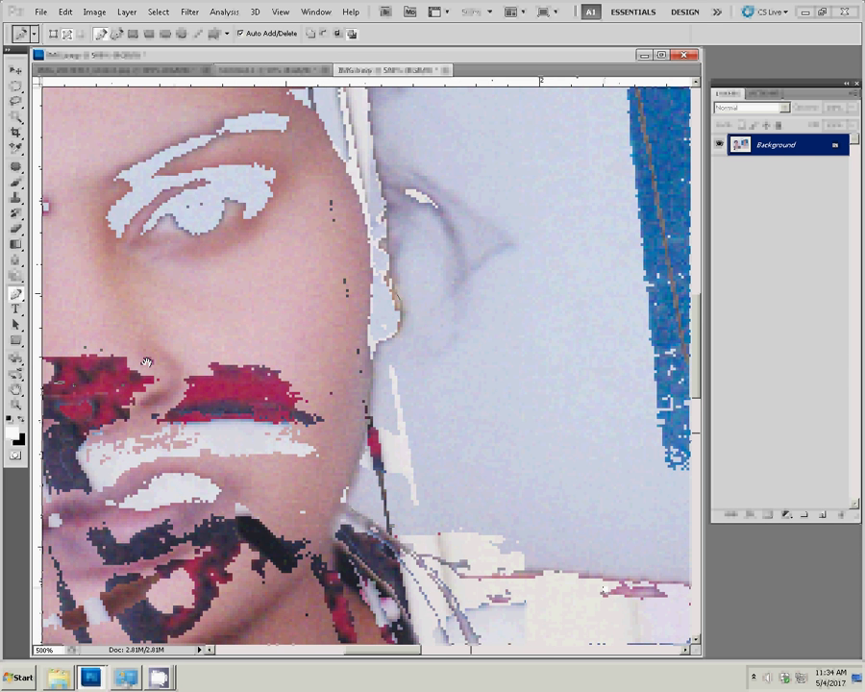
{"action": "left_click", "coordinate": [146, 361]}
{"action": "left_click_drag", "start_coordinate": [358, 401], "coordinate": [340, 549]}
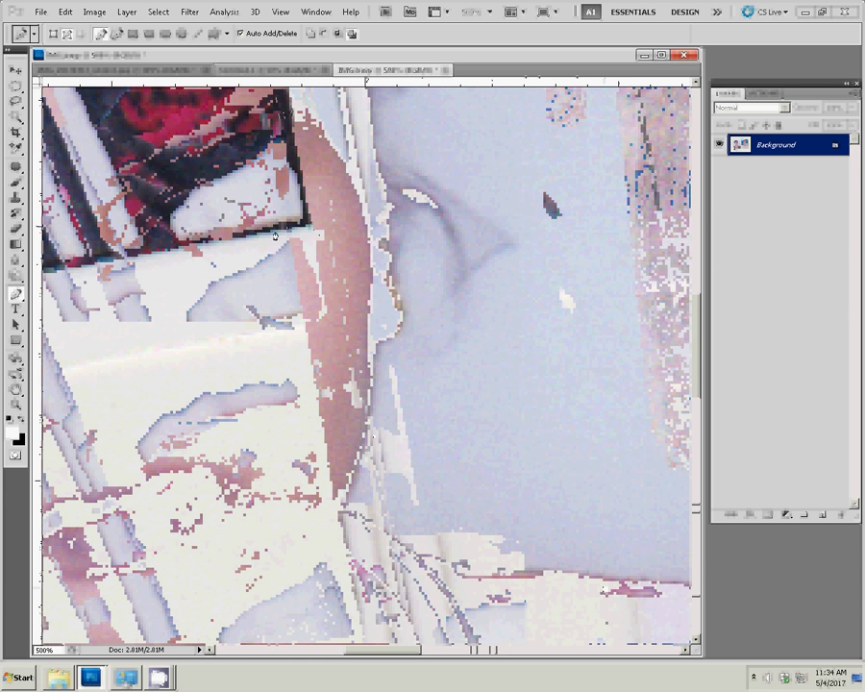
{"action": "left_click_drag", "start_coordinate": [275, 235], "coordinate": [509, 310]}
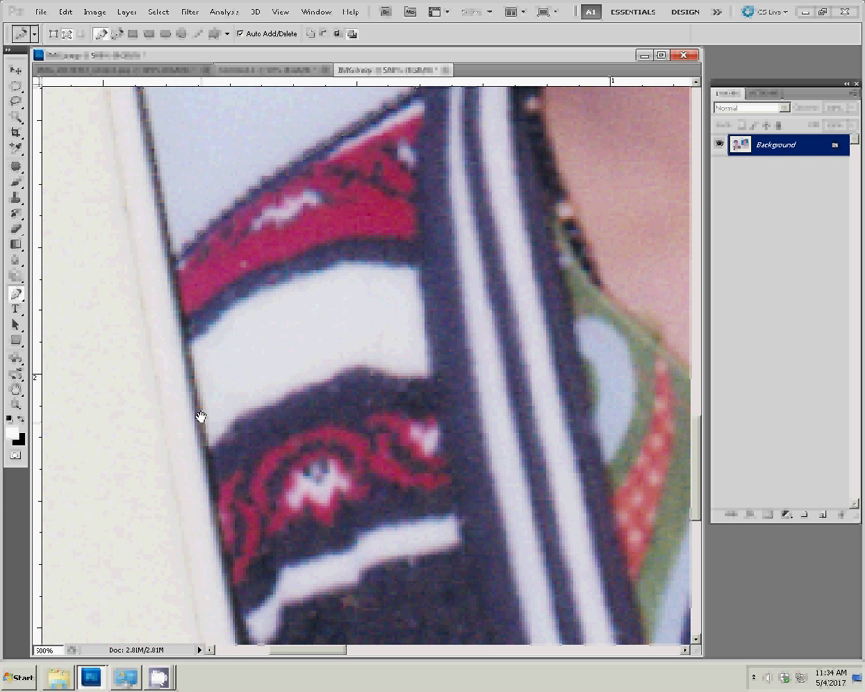
{"action": "left_click", "coordinate": [200, 416]}
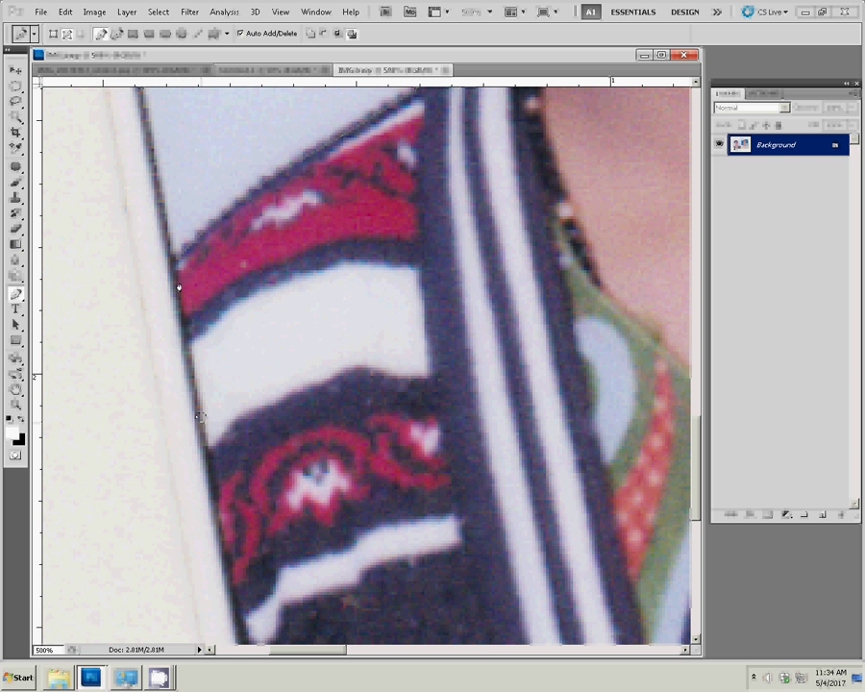
{"action": "right_click", "coordinate": [219, 210]}
Step: Convert the woman's path to a selection and copy it to a new Layer 1
{"action": "left_click", "coordinate": [252, 253]}
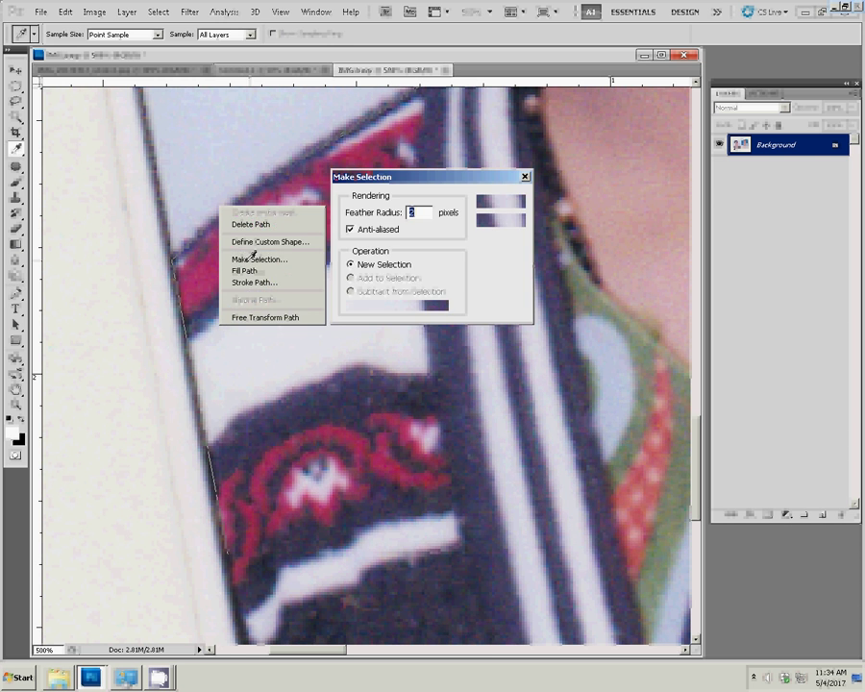
{"action": "left_click", "coordinate": [509, 202]}
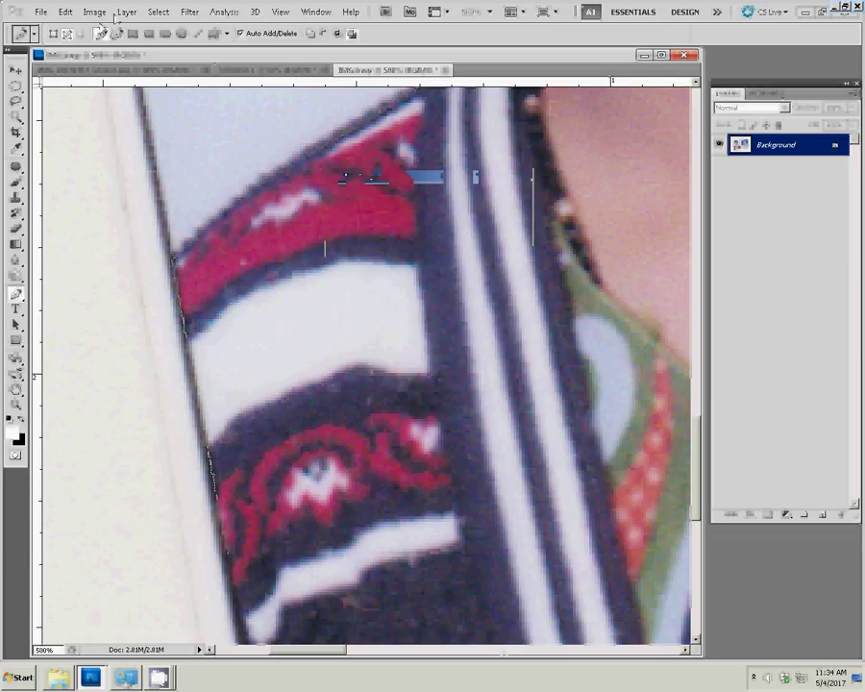
{"action": "left_click", "coordinate": [124, 12]}
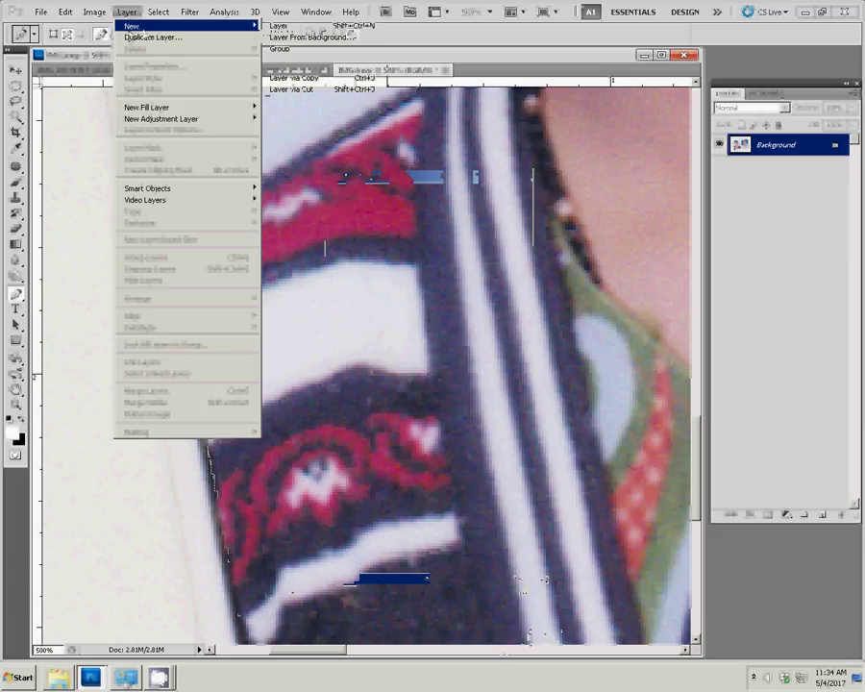
{"action": "mouse_move", "coordinate": [153, 25]}
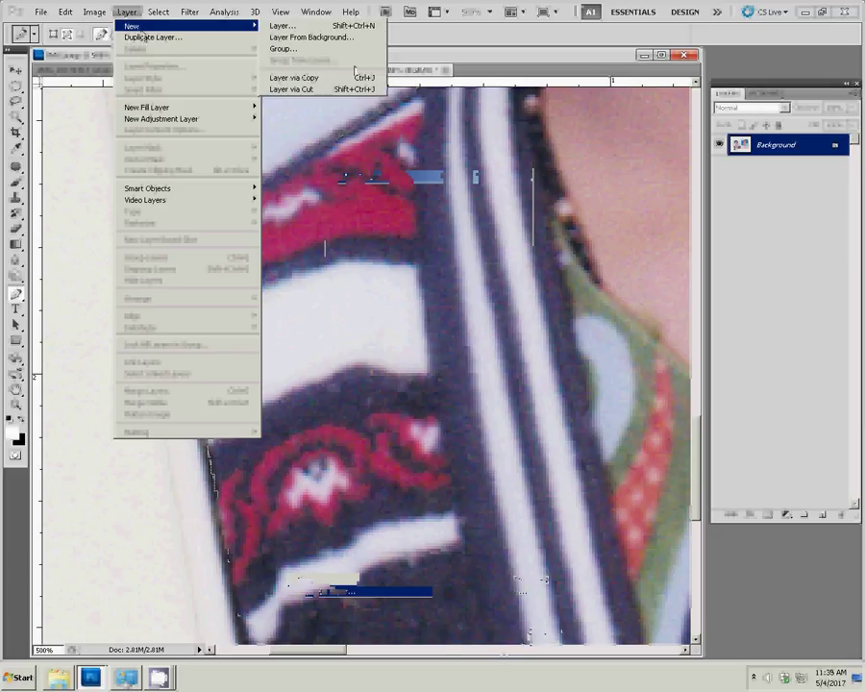
{"action": "left_click", "coordinate": [352, 77]}
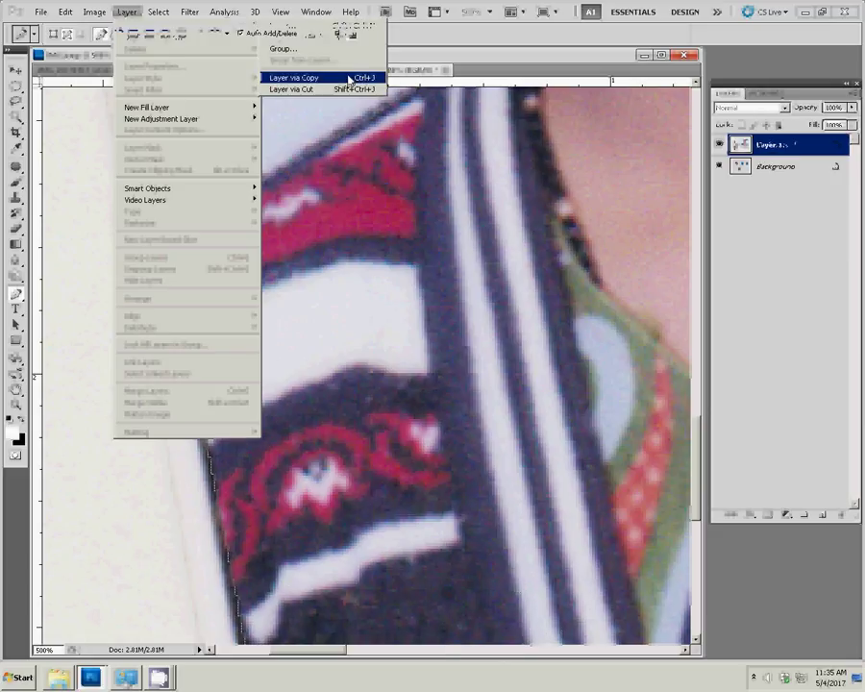
{"action": "left_click", "coordinate": [803, 167]}
{"action": "mouse_move", "coordinate": [410, 231]}
{"action": "left_mouse_down"}
{"action": "mouse_move", "coordinate": [229, 263]}
{"action": "mouse_move", "coordinate": [226, 291]}
{"action": "left_mouse_up"}
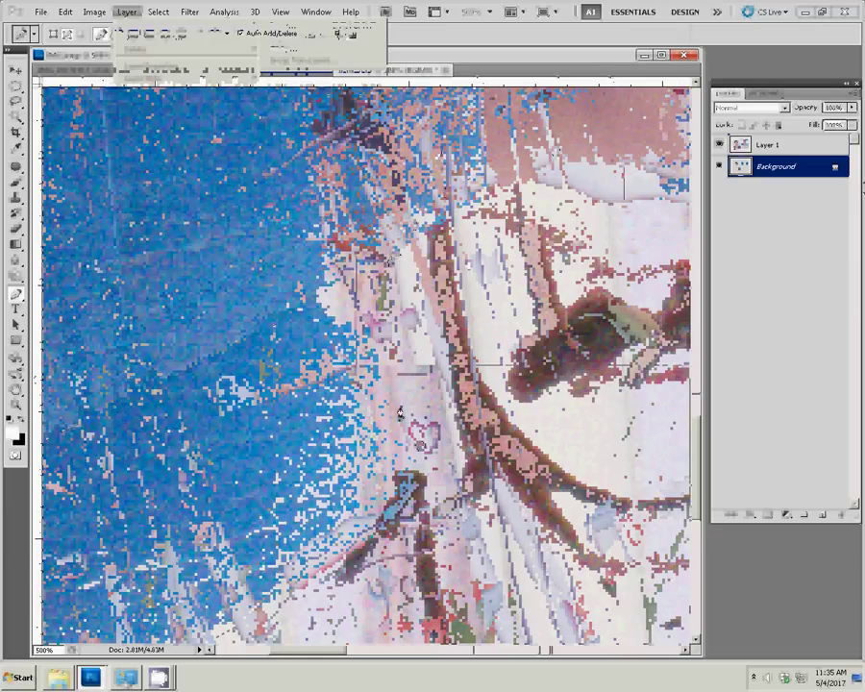
Step: Place Pen anchors around the man's outline in the right photo and close the path
{"action": "key", "text": "ctrl+Tab"}
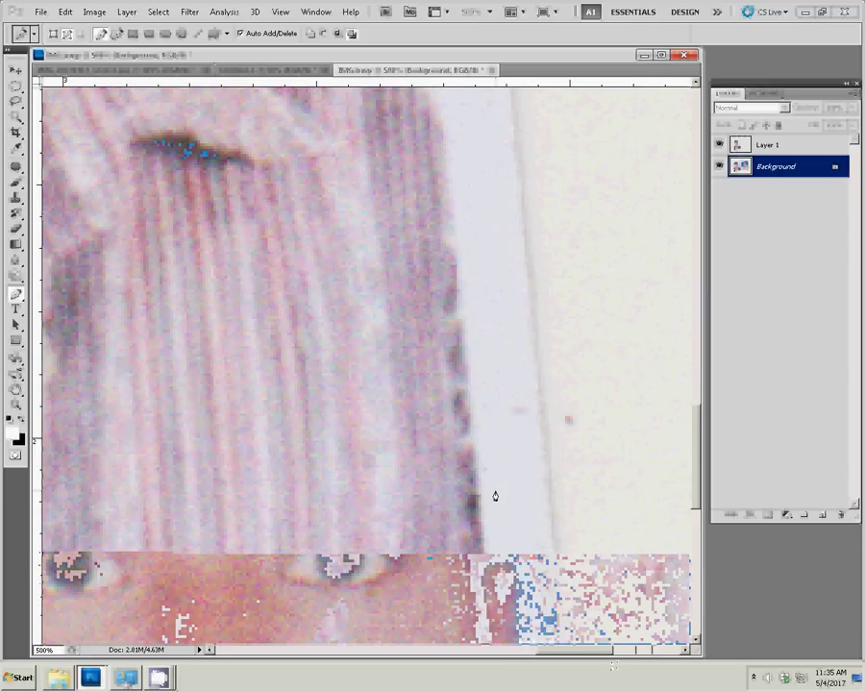
{"action": "left_click", "coordinate": [484, 568]}
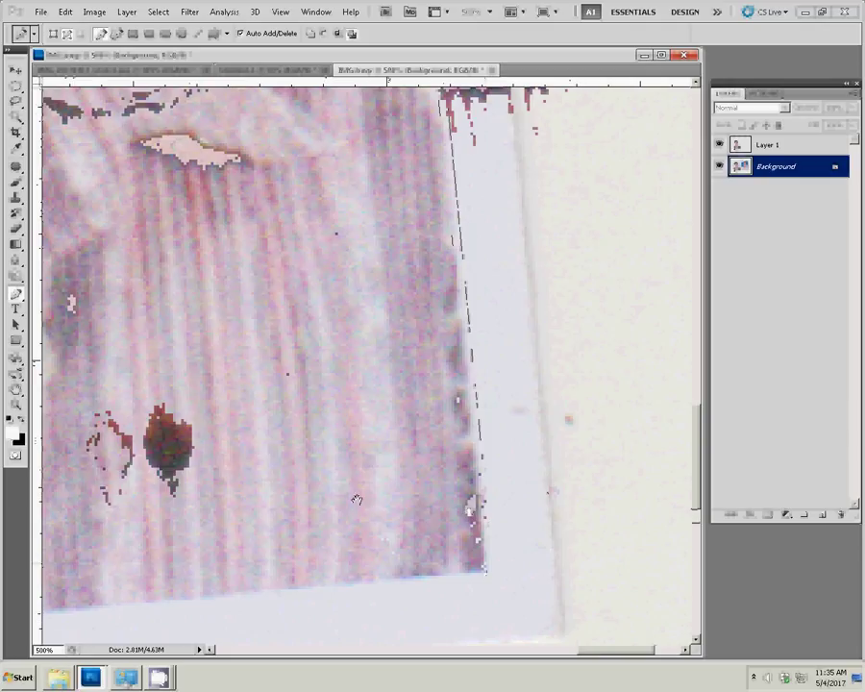
{"action": "left_click_drag", "start_coordinate": [313, 499], "coordinate": [216, 316]}
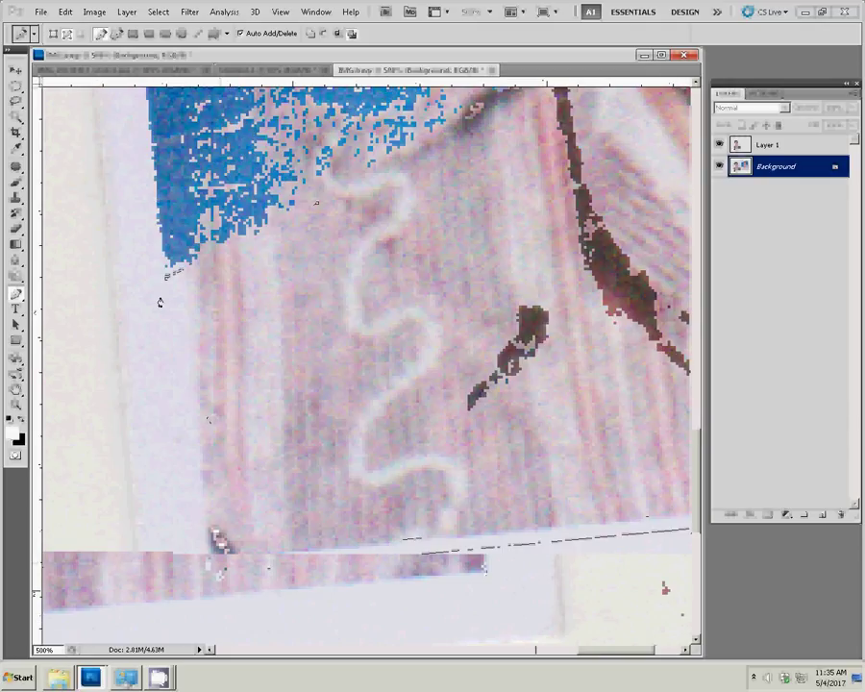
{"action": "left_click", "coordinate": [163, 285]}
{"action": "left_click", "coordinate": [165, 281]}
Step: Turn the man's path into a selection, copy it to Layer 2, and duplicate the Background
{"action": "right_click", "coordinate": [256, 252]}
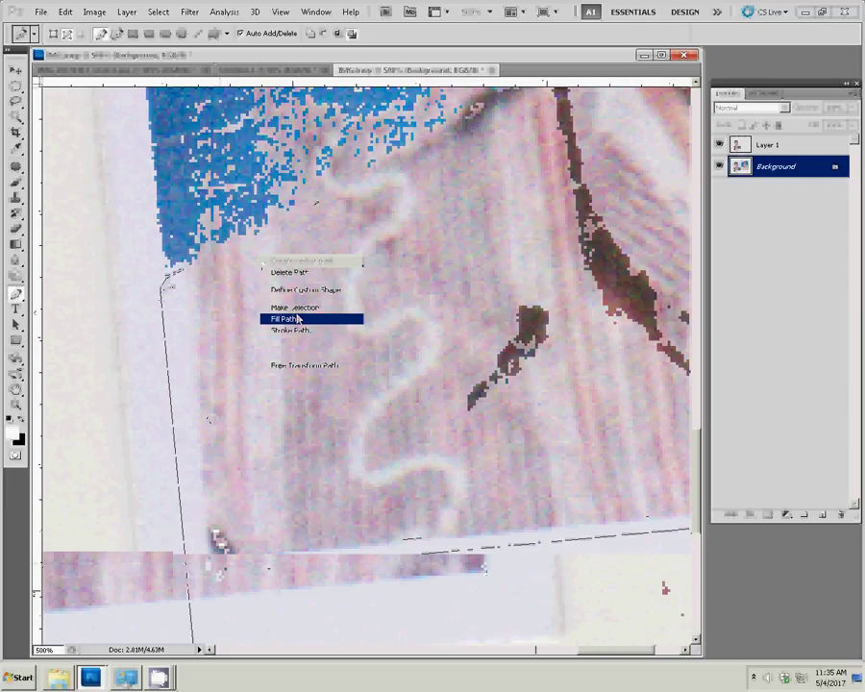
{"action": "left_click", "coordinate": [289, 306]}
{"action": "left_click", "coordinate": [500, 201]}
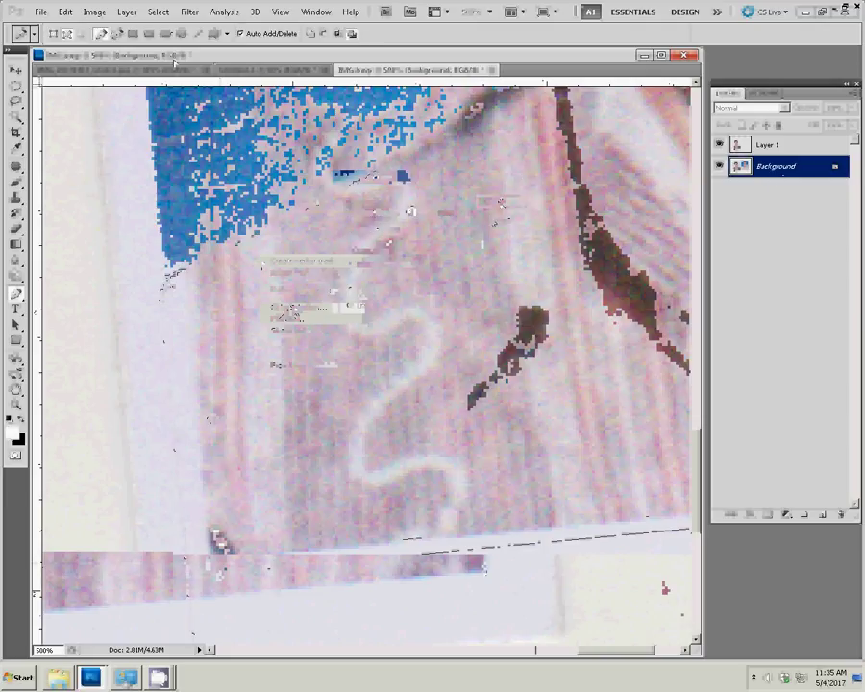
{"action": "left_click", "coordinate": [94, 11]}
{"action": "mouse_move", "coordinate": [134, 25]}
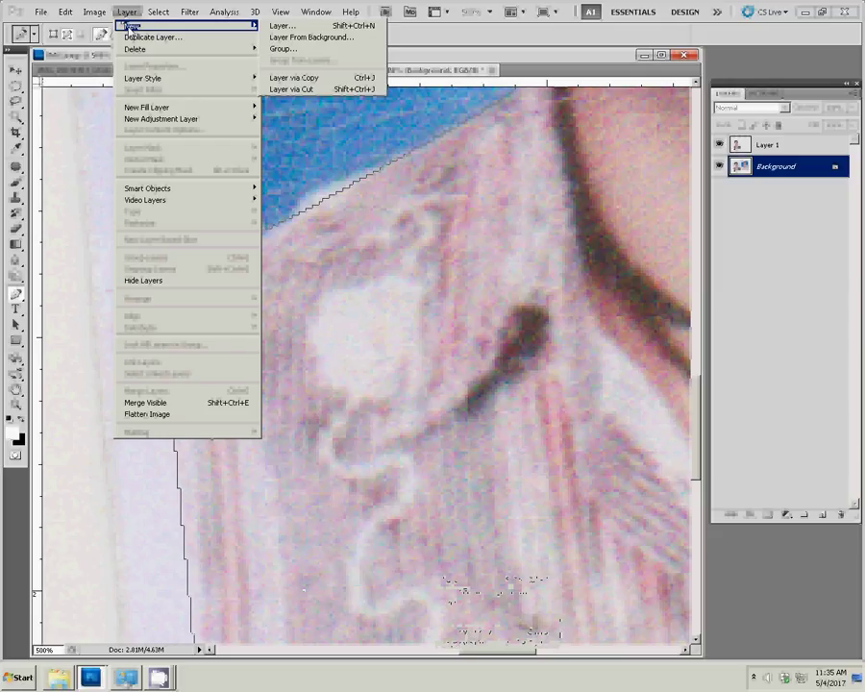
{"action": "left_click", "coordinate": [309, 79]}
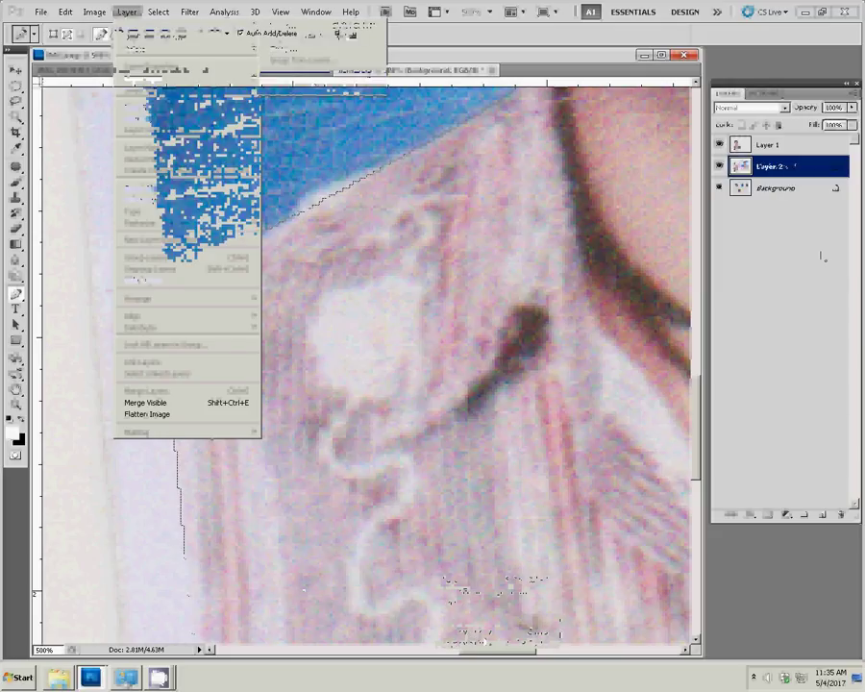
{"action": "left_click", "coordinate": [780, 189]}
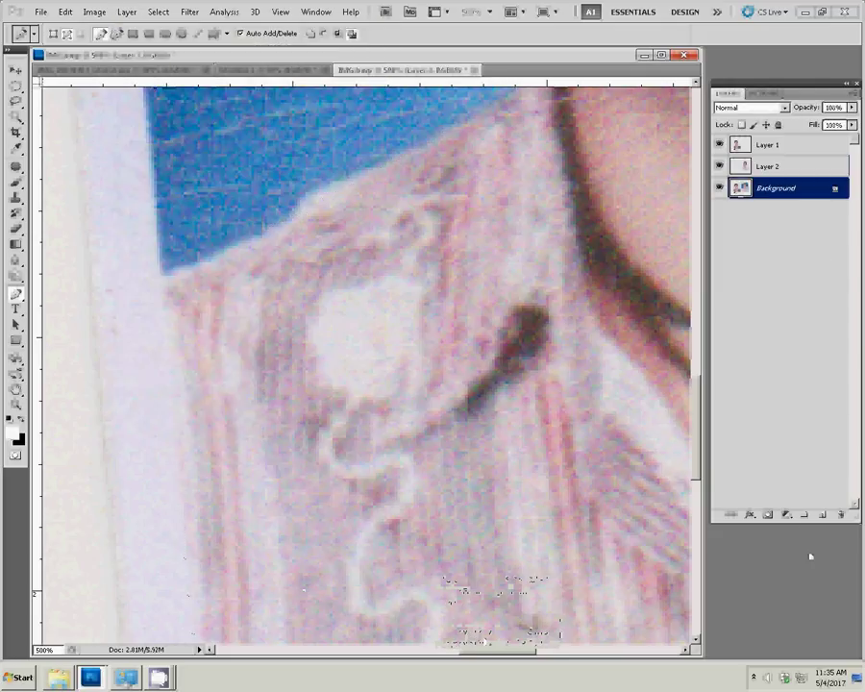
{"action": "key", "text": "ctrl+j"}
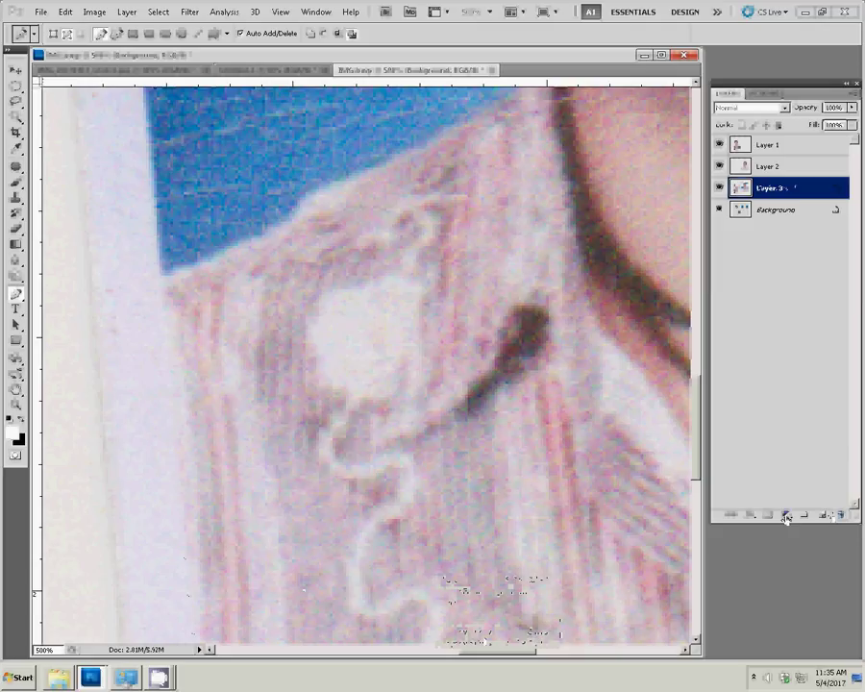
Step: Add a sky-blue Solid Color fill layer behind the figures and fit the image on screen
{"action": "left_click", "coordinate": [786, 519]}
{"action": "left_click", "coordinate": [739, 289]}
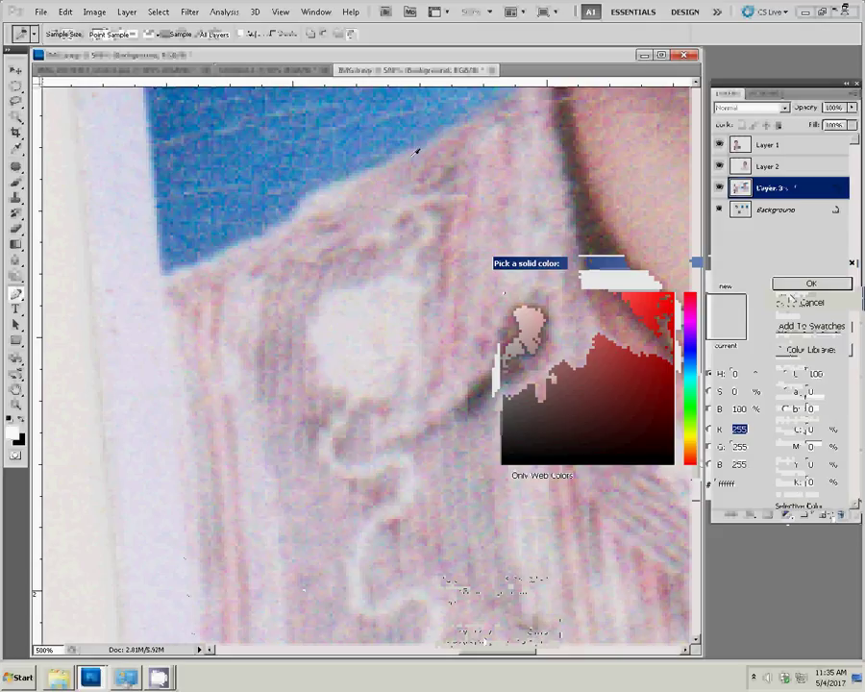
{"action": "left_click", "coordinate": [691, 374]}
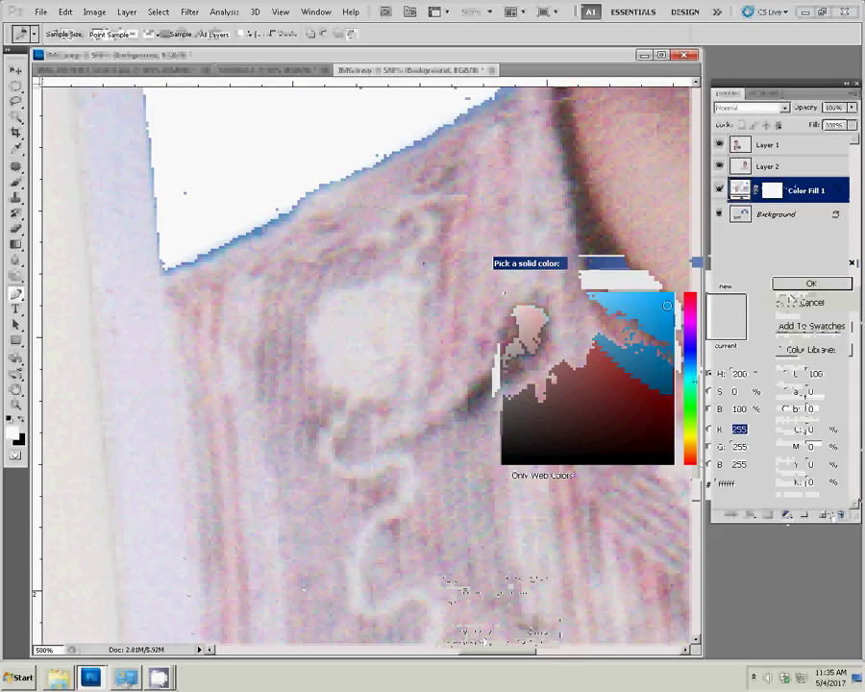
{"action": "left_click", "coordinate": [670, 314]}
{"action": "left_click", "coordinate": [807, 284]}
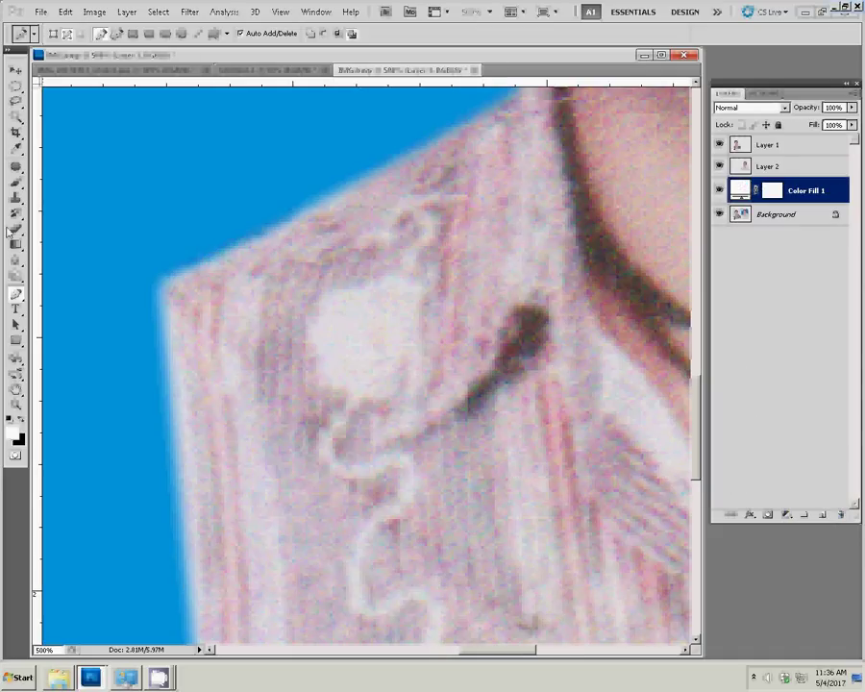
{"action": "key", "text": "z"}
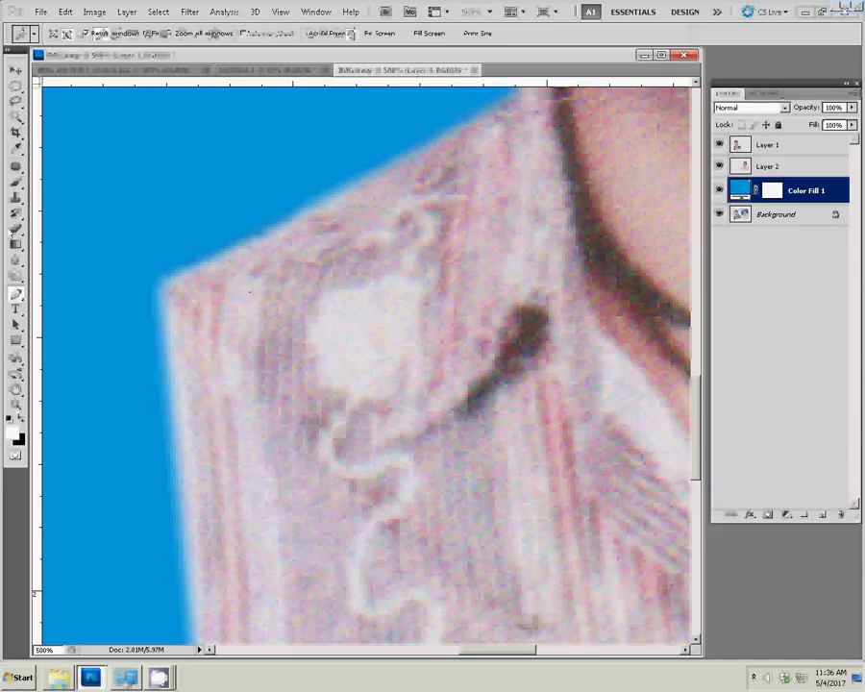
{"action": "key", "text": "ctrl+0"}
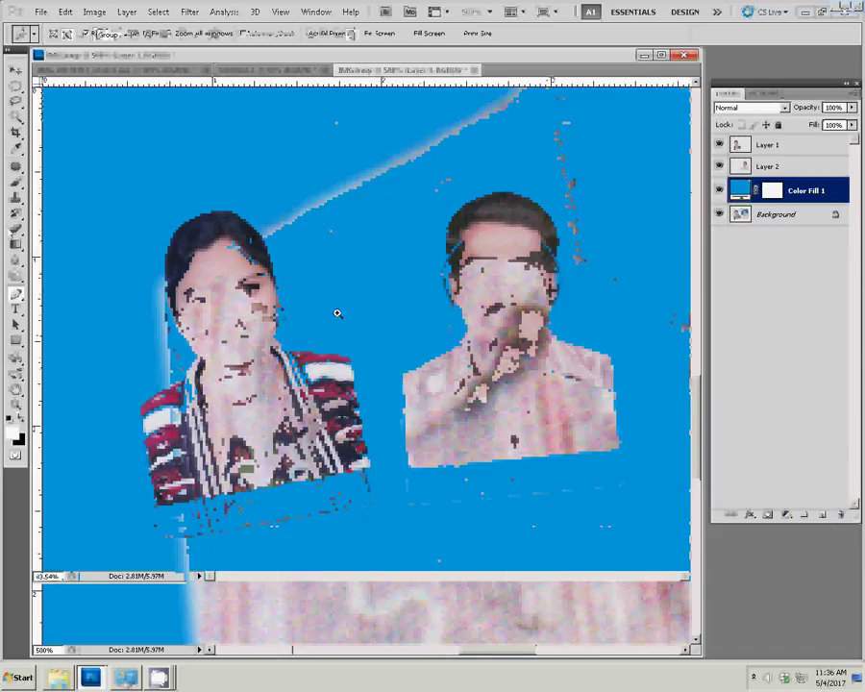
Step: Rotate the woman's photo upright and move it to the lower left
{"action": "key", "text": "v"}
{"action": "left_click", "coordinate": [298, 298]}
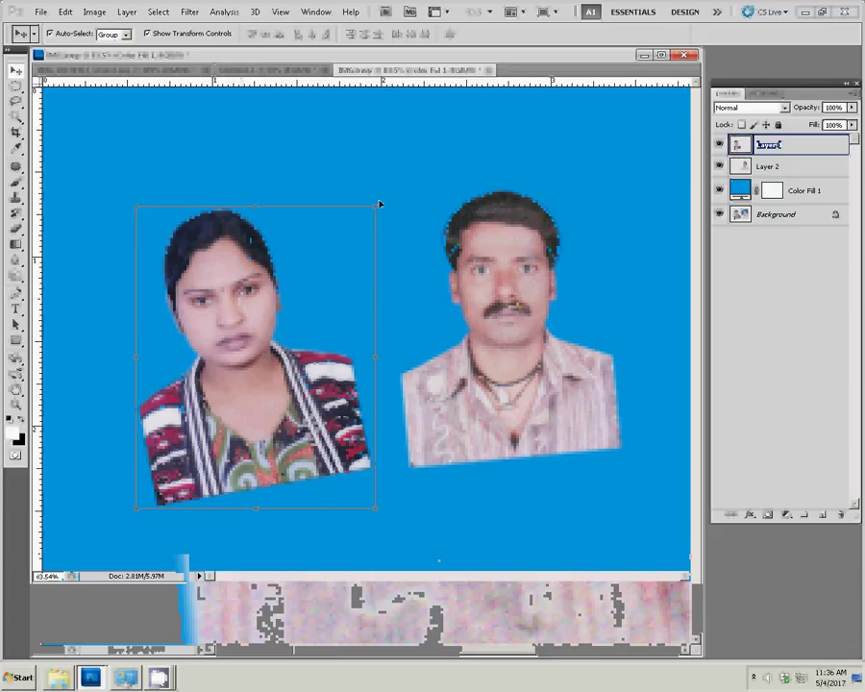
{"action": "key", "text": "ctrl+t"}
{"action": "left_click_drag", "start_coordinate": [382, 173], "coordinate": [420, 192]}
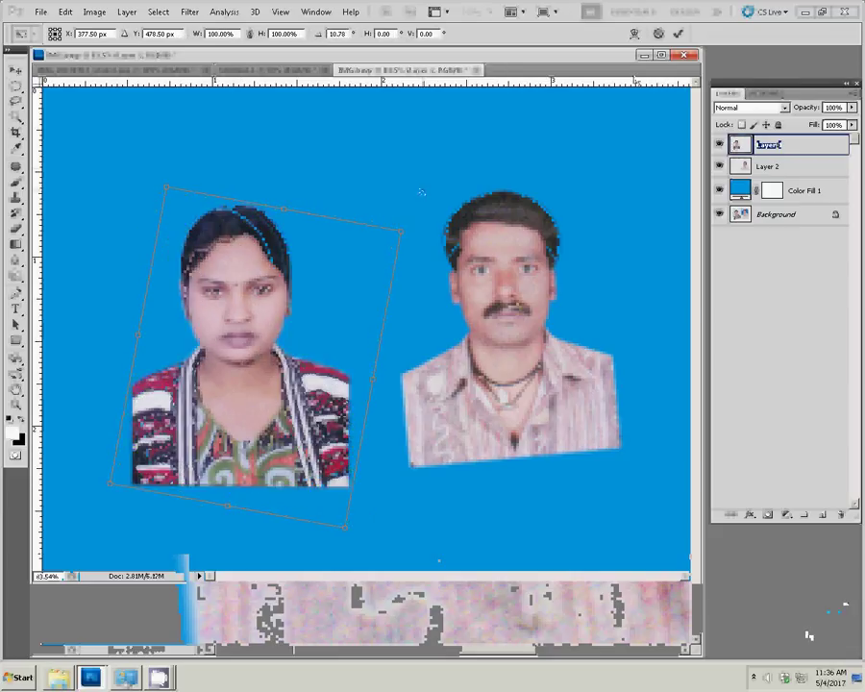
{"action": "key", "text": "Escape"}
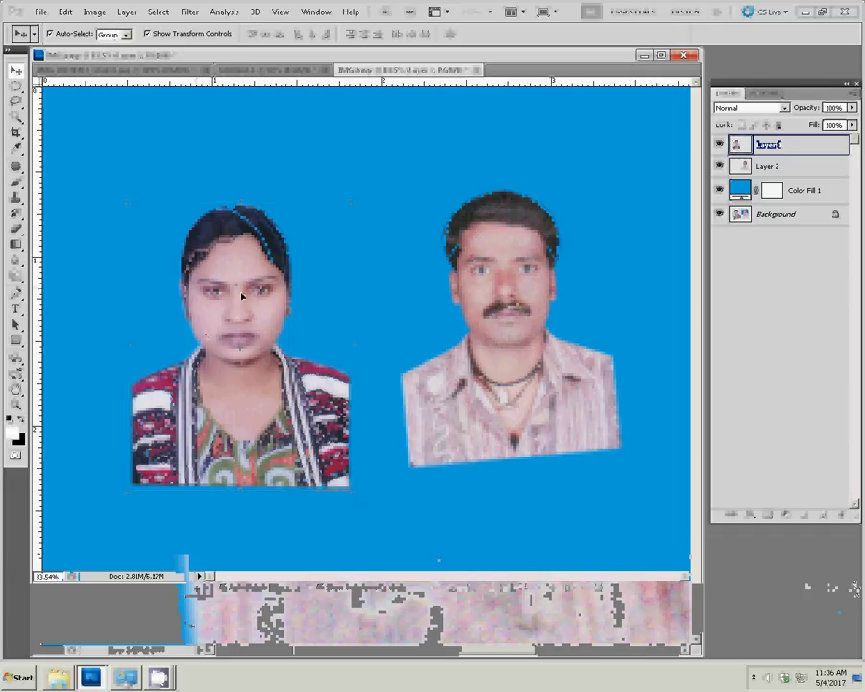
{"action": "left_click_drag", "start_coordinate": [204, 334], "coordinate": [182, 405]}
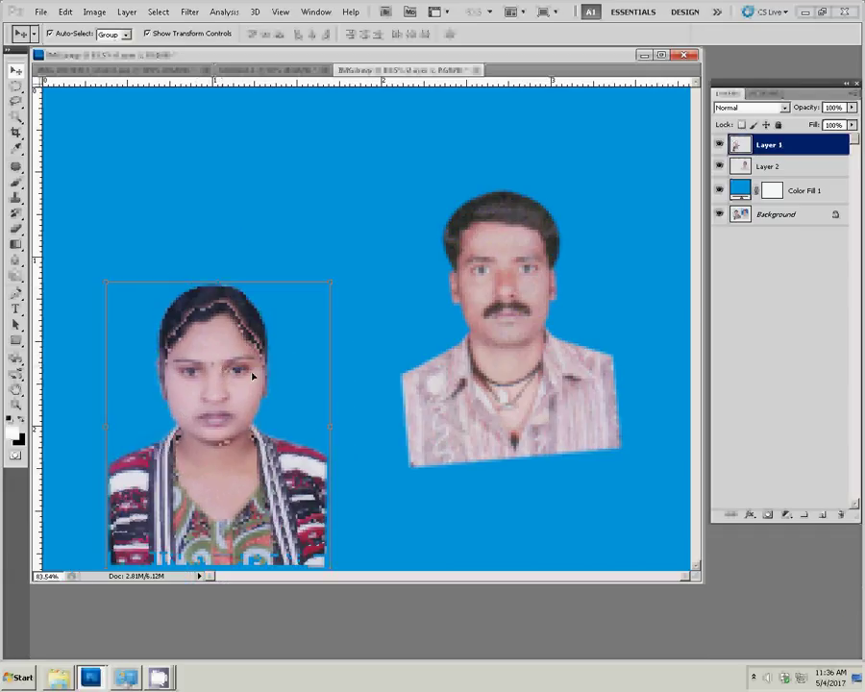
Step: Move the man's photo left beside the woman and enlarge it slightly
{"action": "left_click", "coordinate": [480, 330]}
{"action": "left_click_drag", "start_coordinate": [460, 354], "coordinate": [426, 358]}
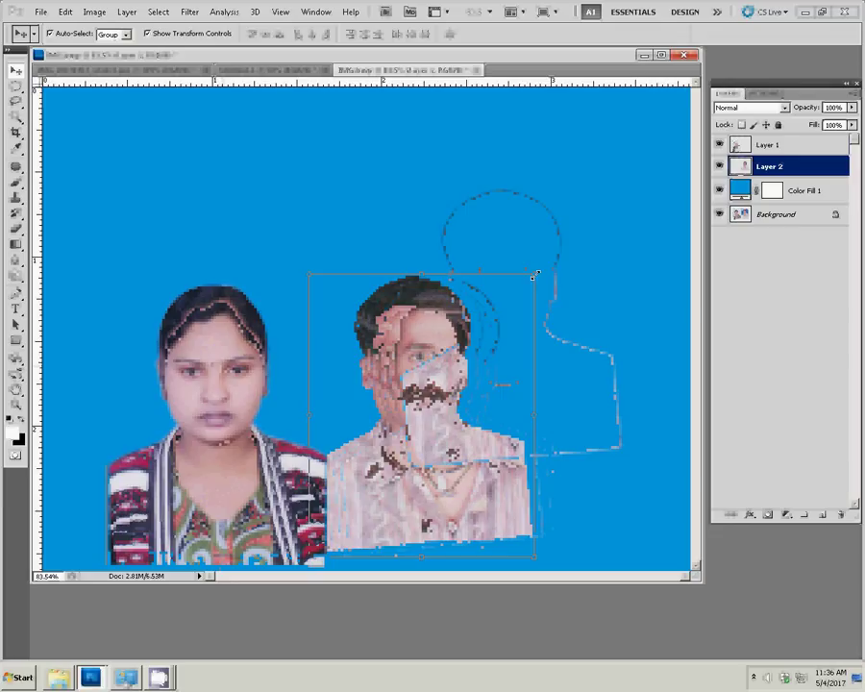
{"action": "left_click_drag", "start_coordinate": [534, 270], "coordinate": [576, 242]}
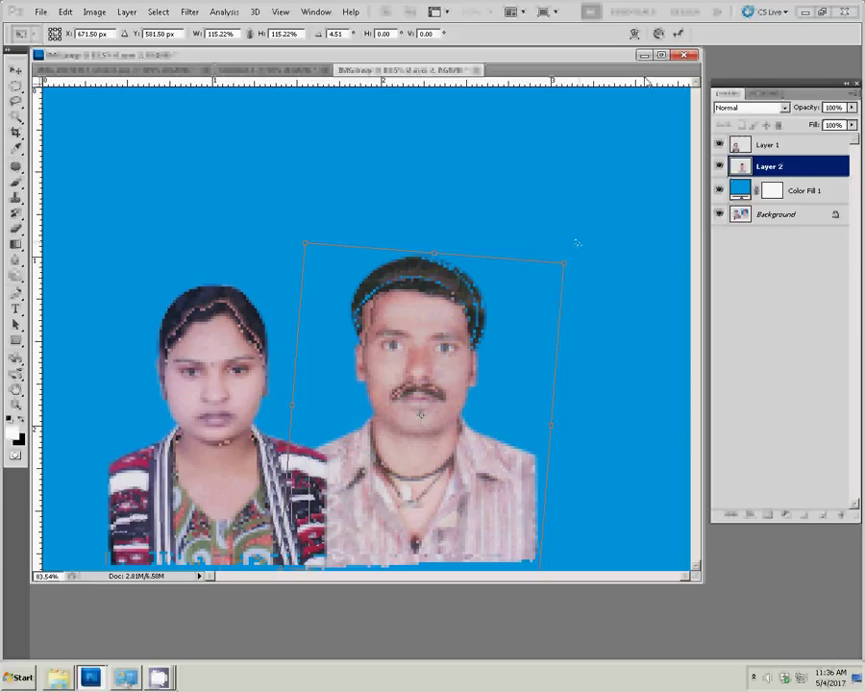
{"action": "left_click", "coordinate": [677, 34]}
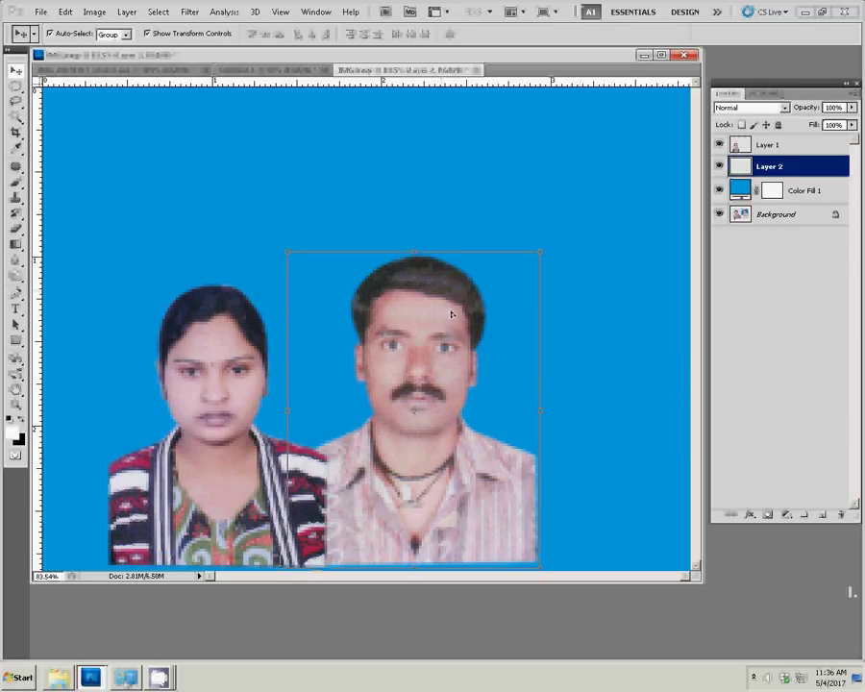
{"action": "left_click", "coordinate": [203, 460]}
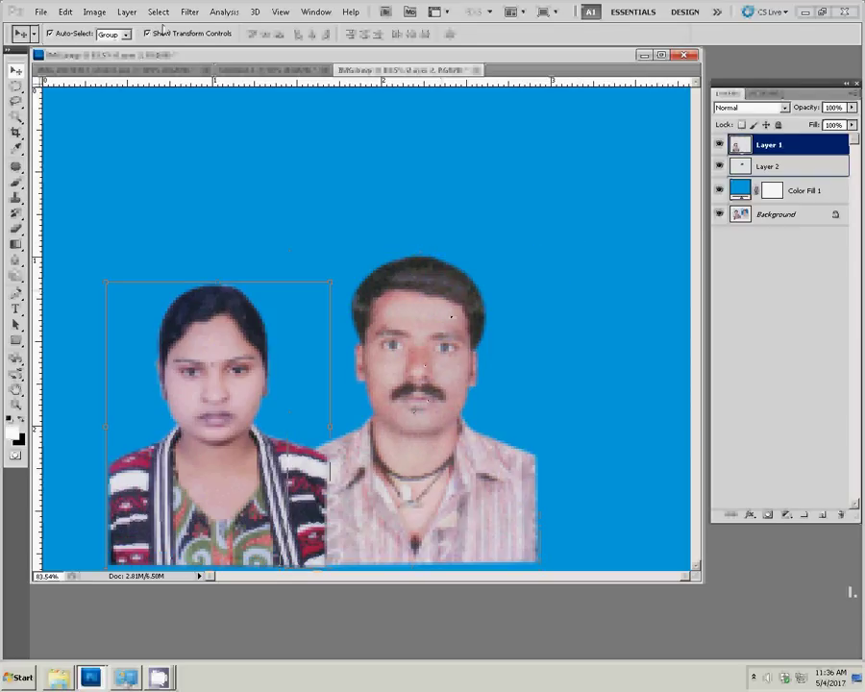
{"action": "right_click", "coordinate": [783, 142]}
Step: Merge the woman's layer into Layer 2 and apply Curves with black point 12 and darker midtones
{"action": "left_click", "coordinate": [801, 380]}
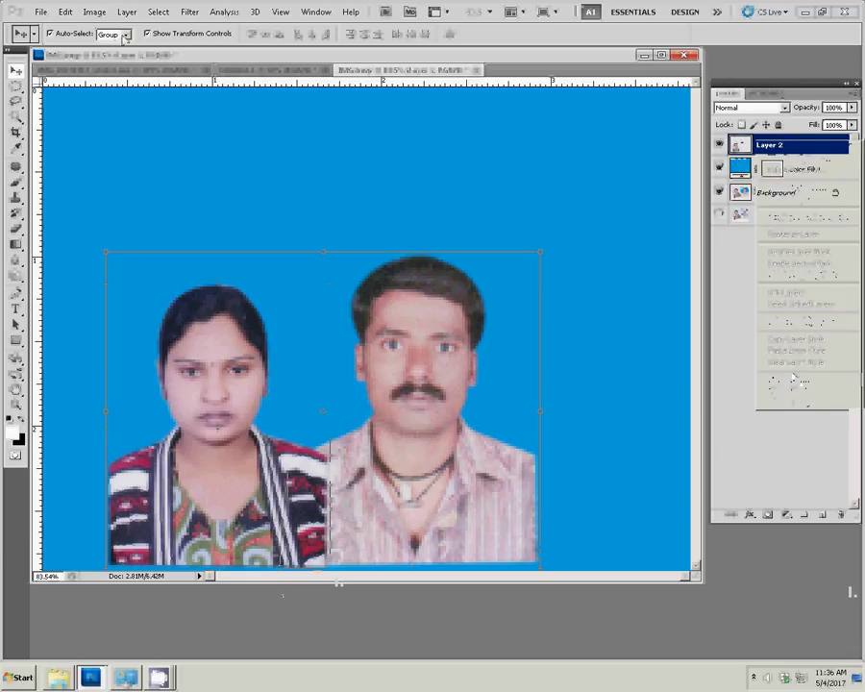
{"action": "left_click", "coordinate": [94, 11]}
{"action": "mouse_move", "coordinate": [112, 43]}
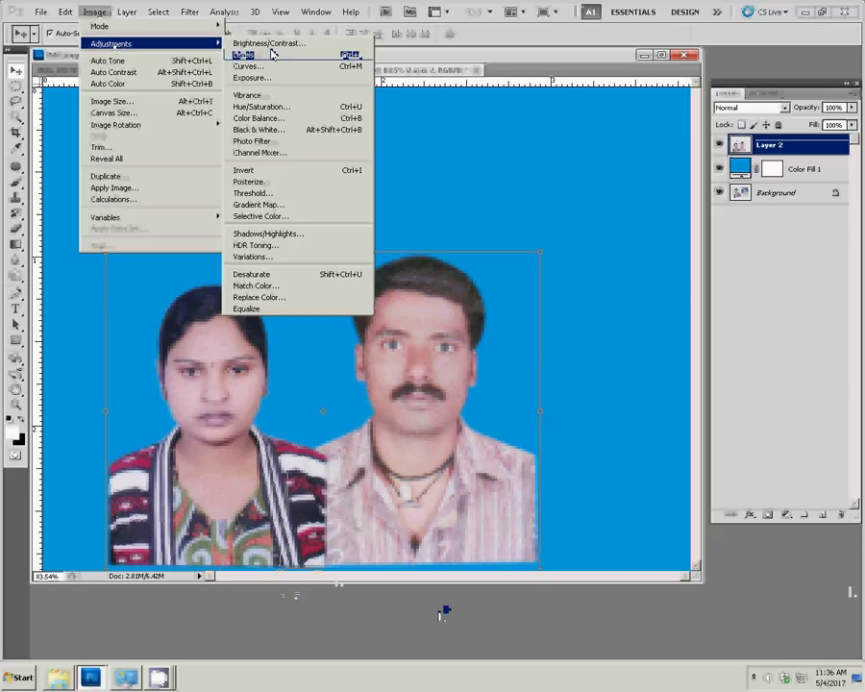
{"action": "key", "text": "Return"}
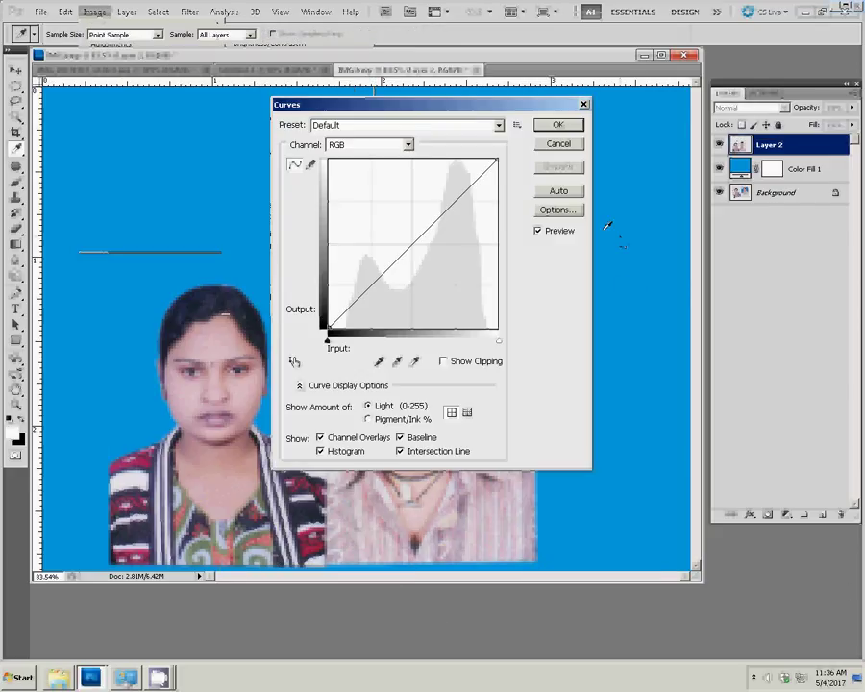
{"action": "left_click_drag", "start_coordinate": [480, 108], "coordinate": [622, 122]}
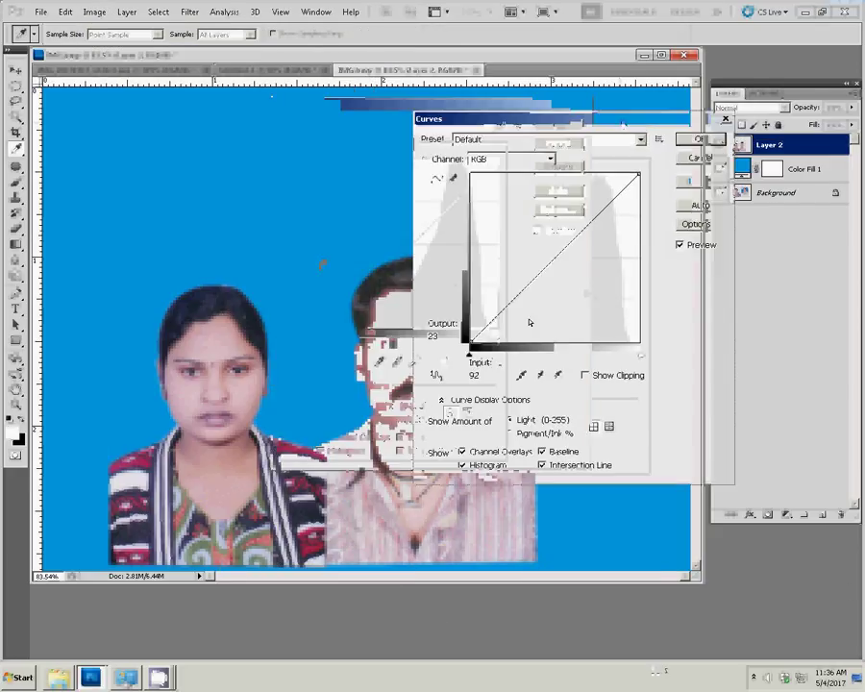
{"action": "left_click_drag", "start_coordinate": [469, 354], "coordinate": [477, 356]}
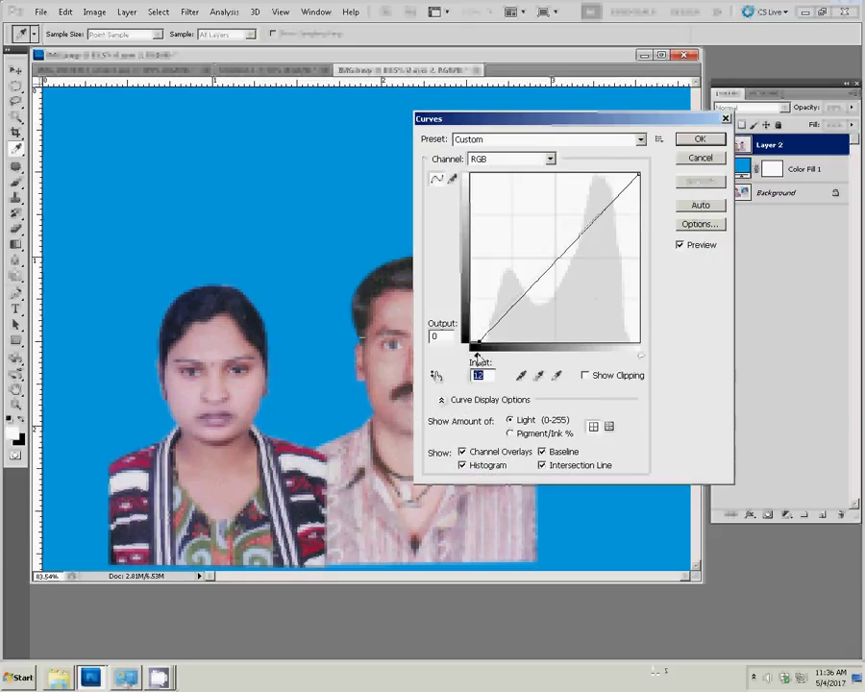
{"action": "left_click_drag", "start_coordinate": [557, 257], "coordinate": [572, 264]}
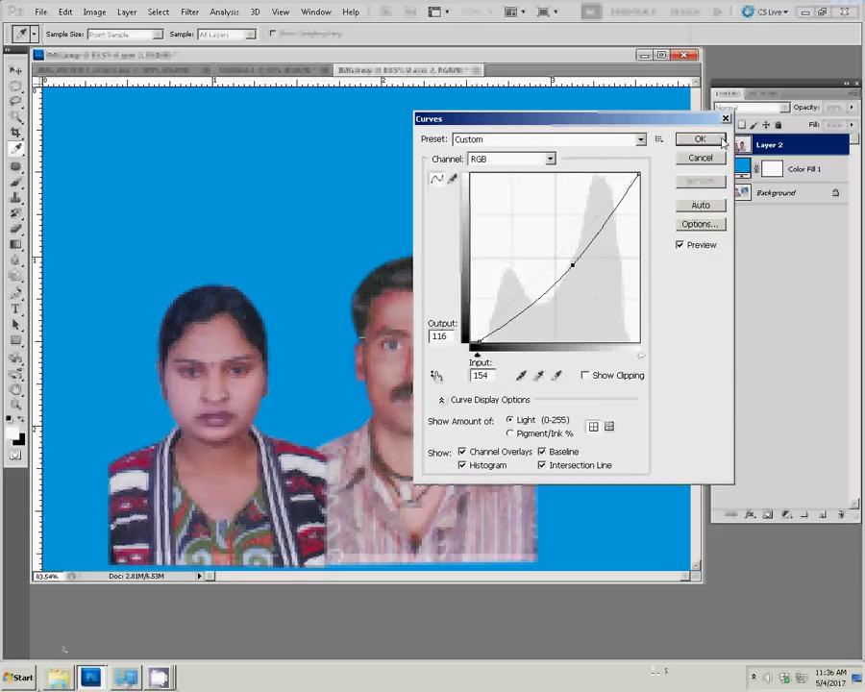
{"action": "left_click", "coordinate": [699, 140]}
{"action": "key", "text": "v"}
{"action": "left_click", "coordinate": [95, 11]}
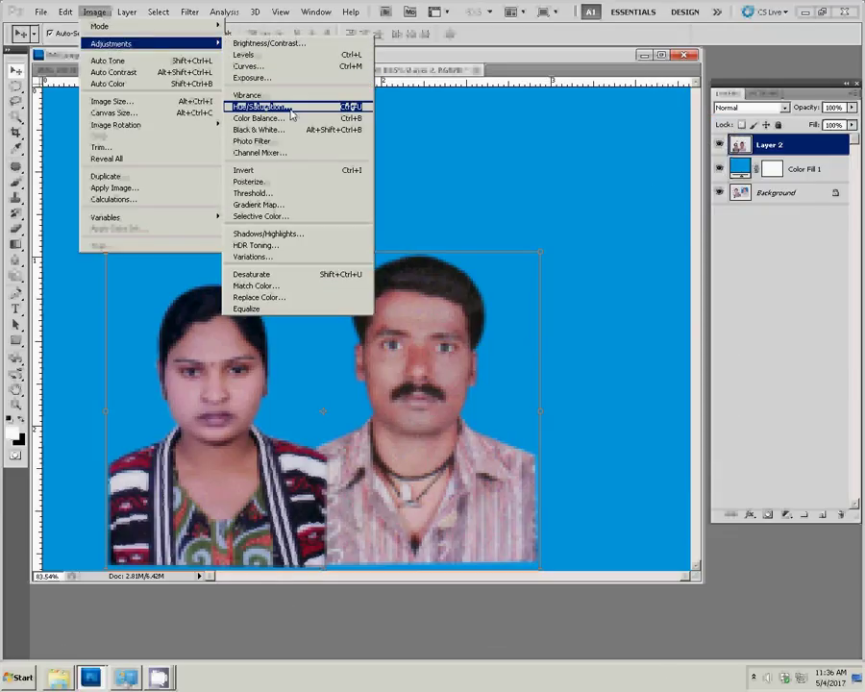
Step: Apply a Color Balance shifting midtones toward yellow with a little magenta
{"action": "left_click", "coordinate": [288, 117]}
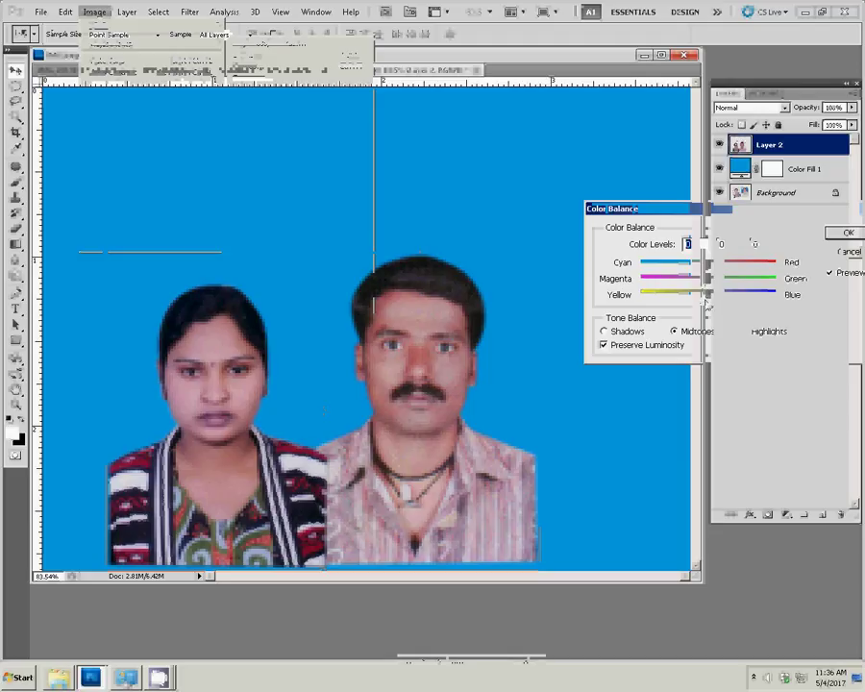
{"action": "left_click_drag", "start_coordinate": [709, 301], "coordinate": [688, 301]}
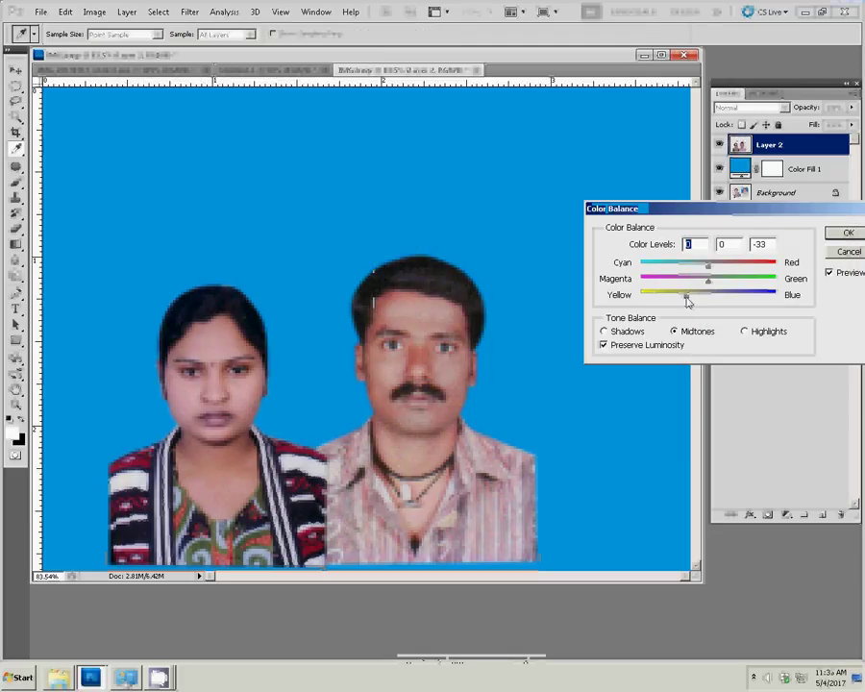
{"action": "left_click_drag", "start_coordinate": [707, 280], "coordinate": [678, 302]}
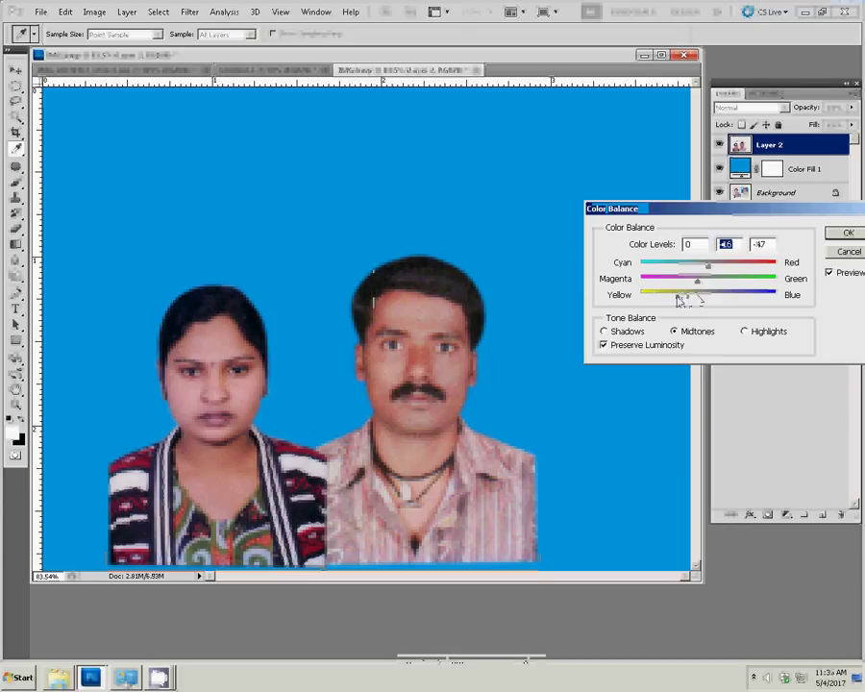
{"action": "left_click", "coordinate": [846, 232]}
{"action": "key", "text": "v"}
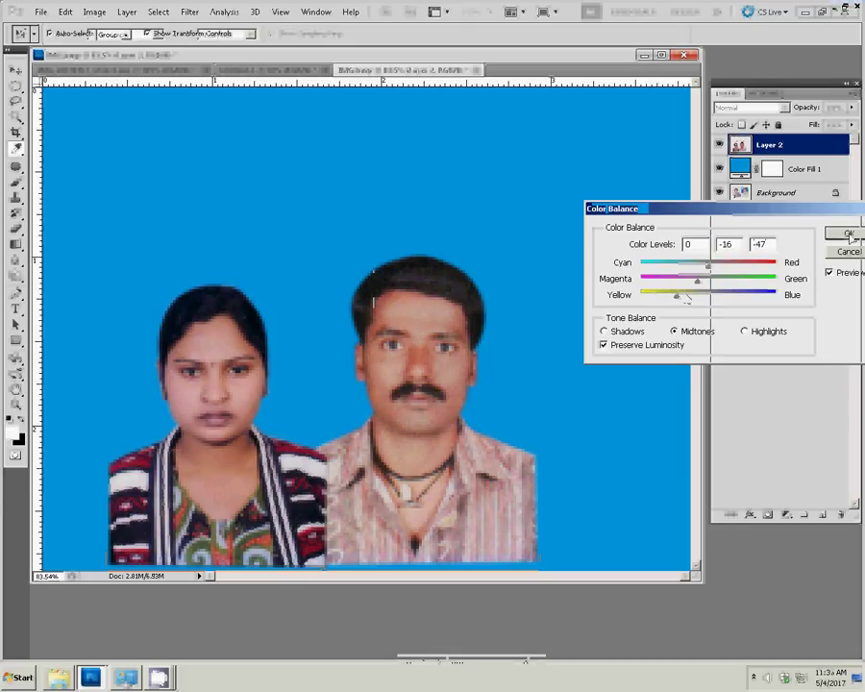
Step: Apply Levels with gamma 0.96 and white input 242
{"action": "left_click", "coordinate": [95, 12]}
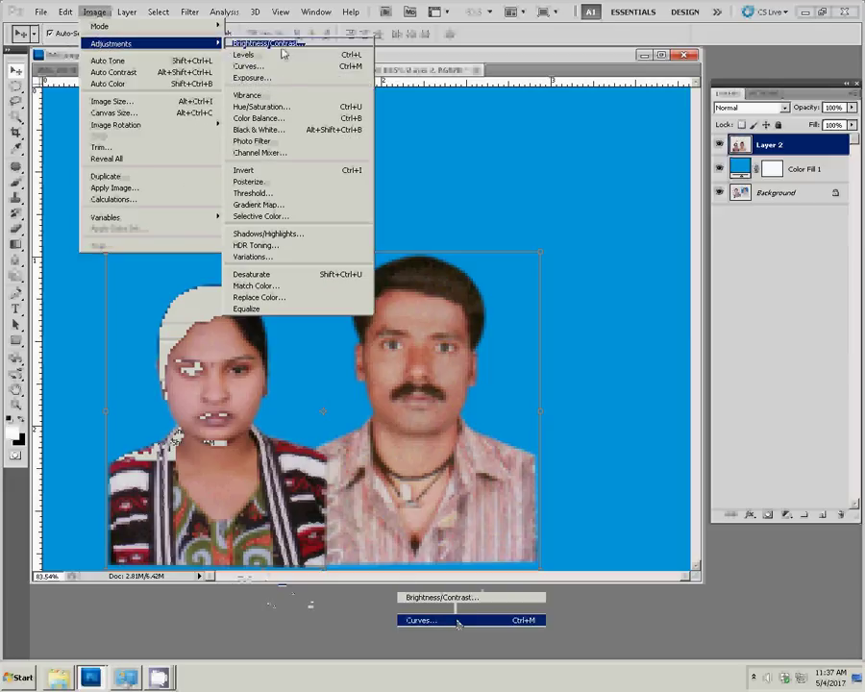
{"action": "left_click", "coordinate": [277, 55]}
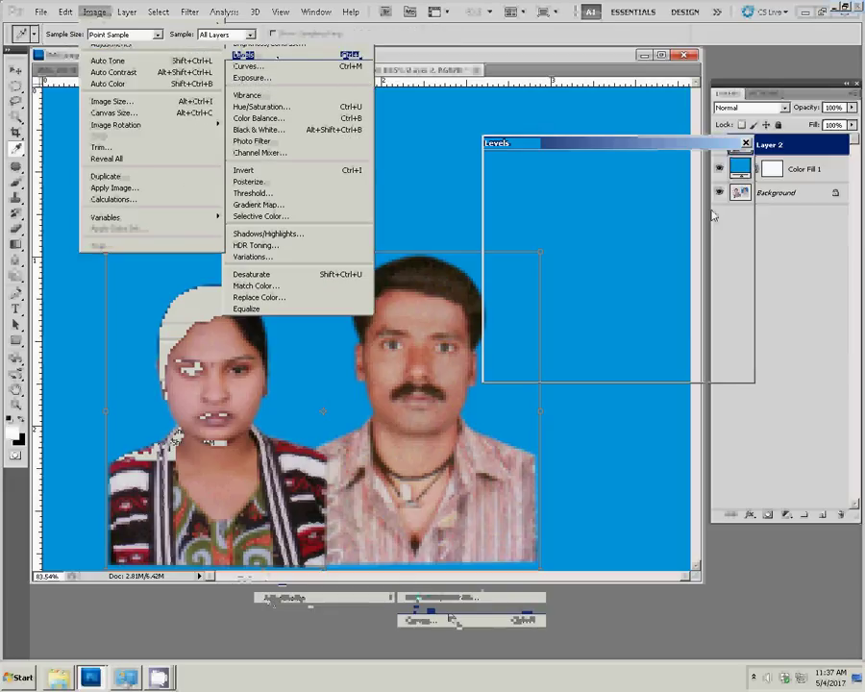
{"action": "left_click_drag", "start_coordinate": [586, 291], "coordinate": [601, 292]}
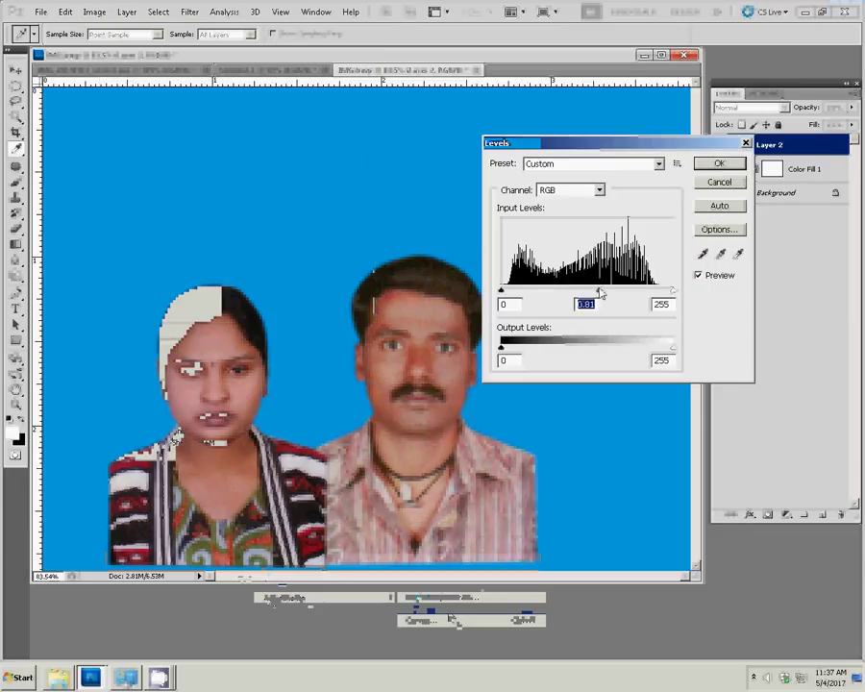
{"action": "left_click_drag", "start_coordinate": [672, 289], "coordinate": [663, 290]}
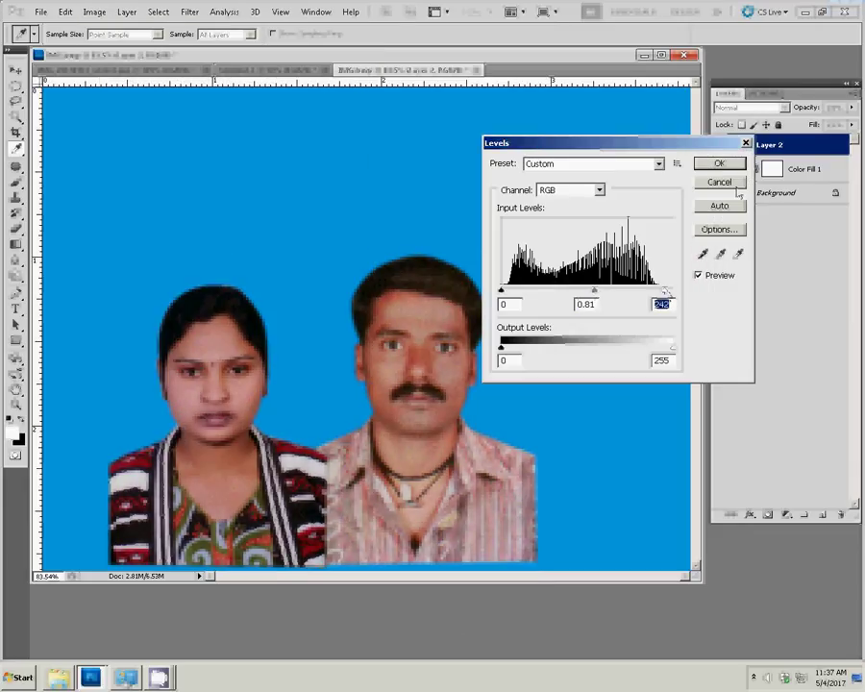
{"action": "left_click", "coordinate": [719, 166]}
{"action": "key", "text": "v"}
Step: Apply a Color Balance with Yellow–Blue set to -17
{"action": "left_click", "coordinate": [93, 11]}
{"action": "mouse_move", "coordinate": [124, 43]}
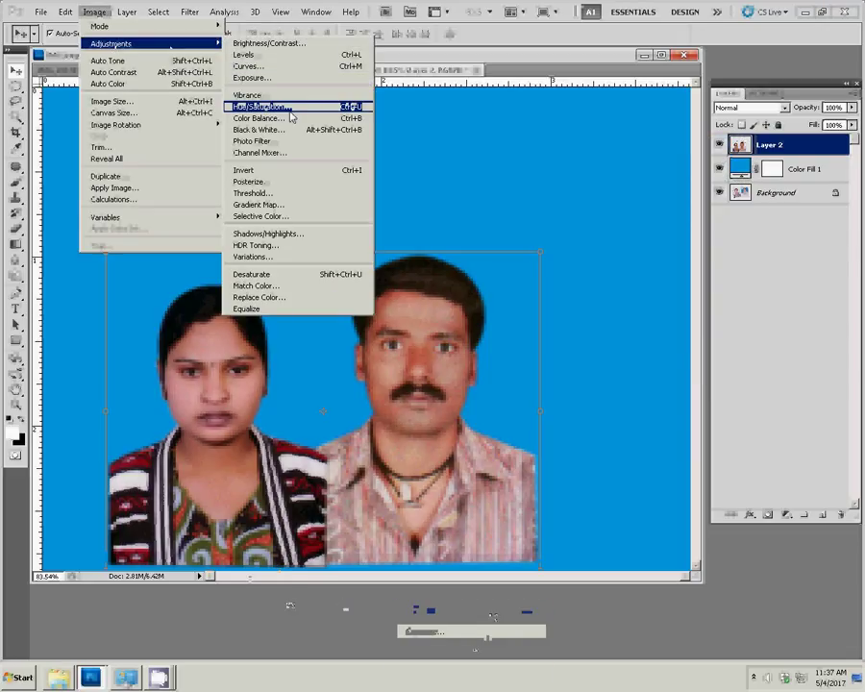
{"action": "left_click", "coordinate": [289, 118]}
{"action": "left_click_drag", "start_coordinate": [702, 301], "coordinate": [697, 299]}
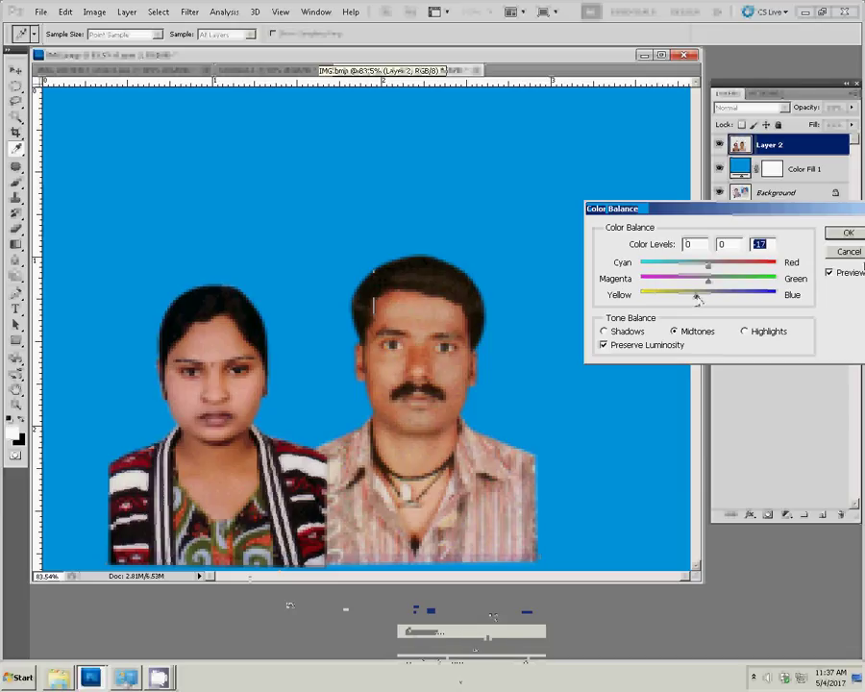
{"action": "left_click", "coordinate": [843, 231]}
{"action": "key", "text": "v"}
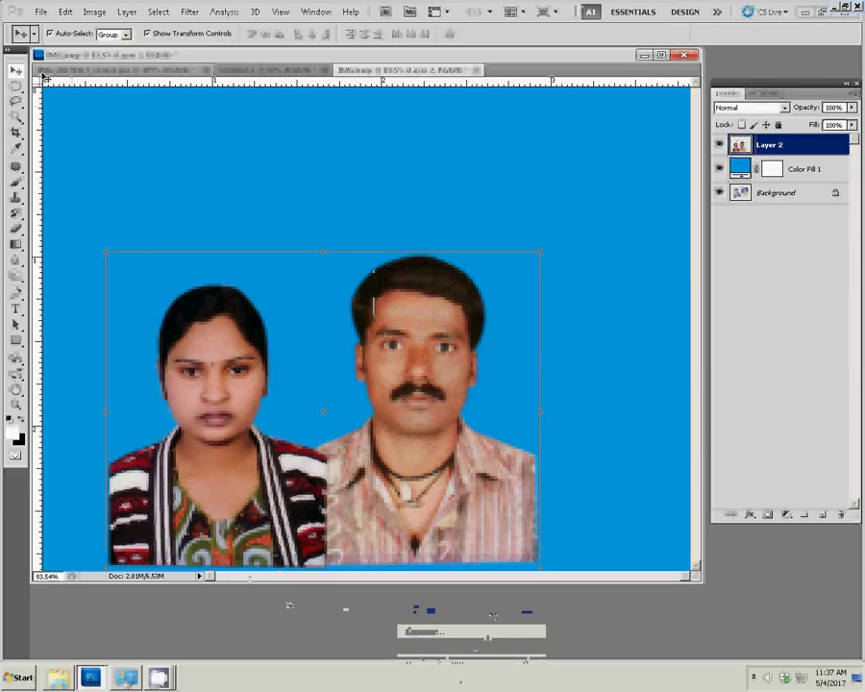
{"action": "left_click", "coordinate": [95, 11]}
Step: Rotate the canvas 90° clockwise and crop both people to 3.5 × 4.5 cm at 300 ppi
{"action": "left_click", "coordinate": [246, 136]}
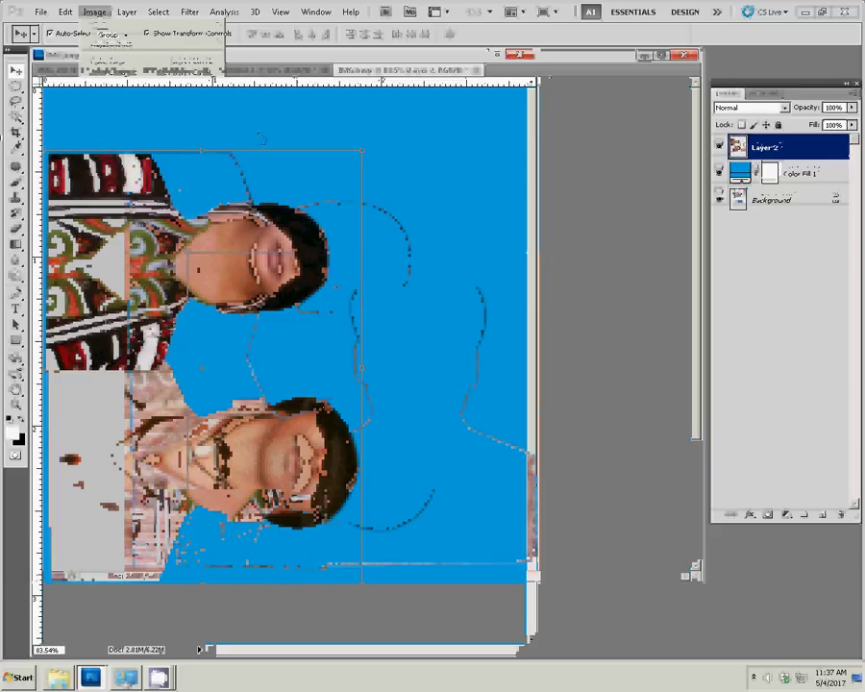
{"action": "key", "text": "c"}
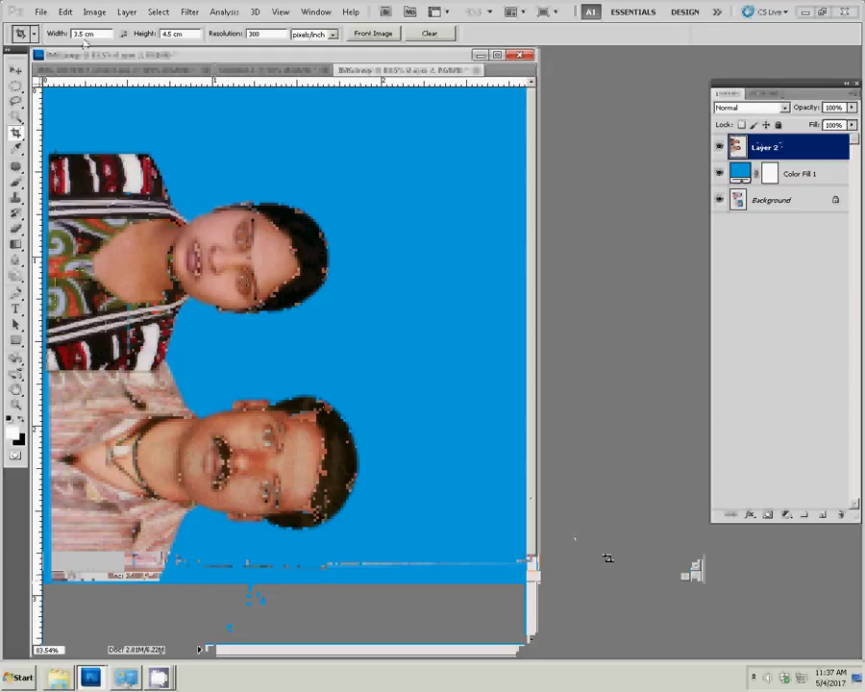
{"action": "left_click_drag", "start_coordinate": [574, 535], "coordinate": [633, 574]}
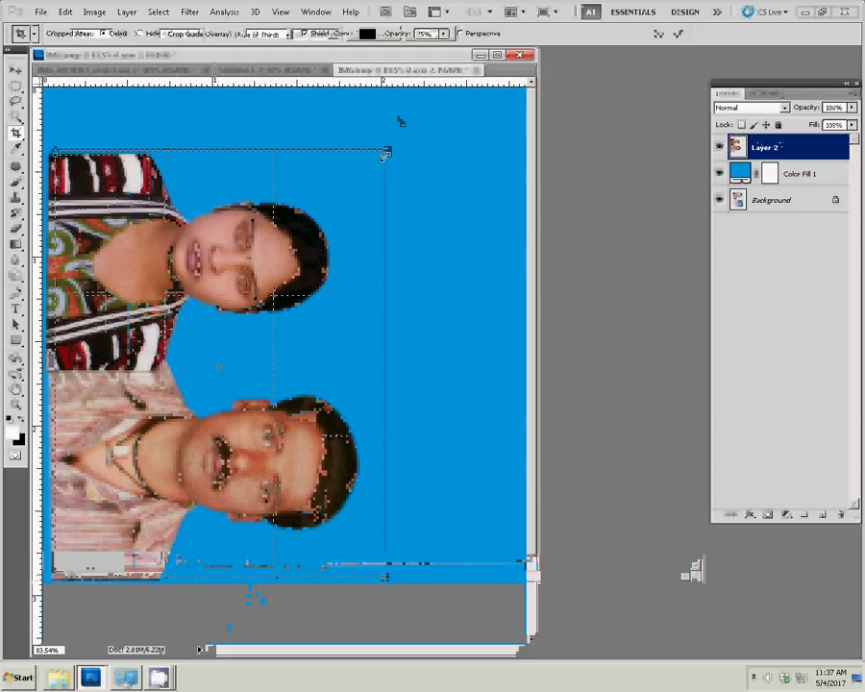
{"action": "key", "text": "Left"}
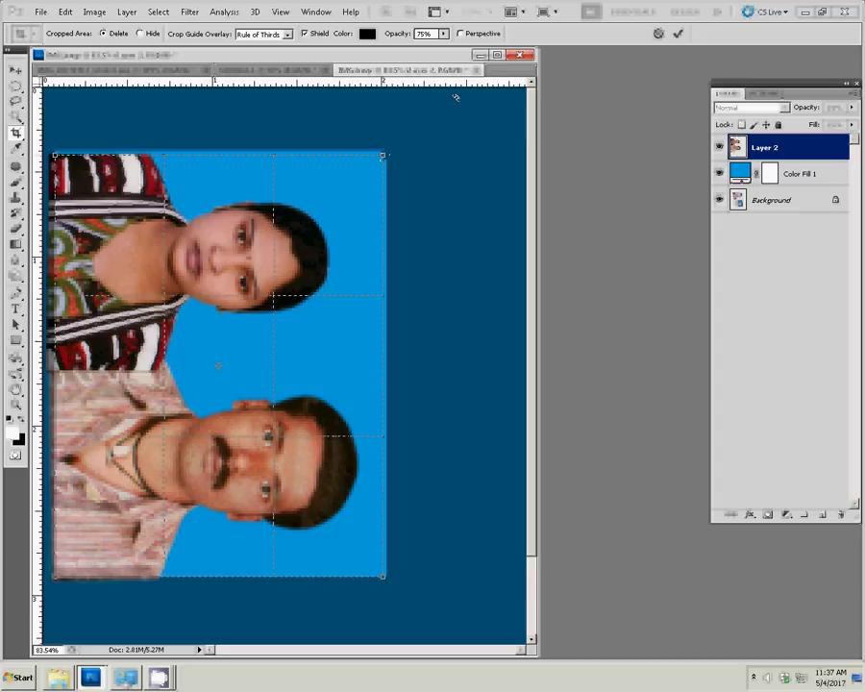
{"action": "key", "text": "Left"}
{"action": "key", "text": "Left"}
{"action": "key", "text": "Left"}
{"action": "key", "text": "Left"}
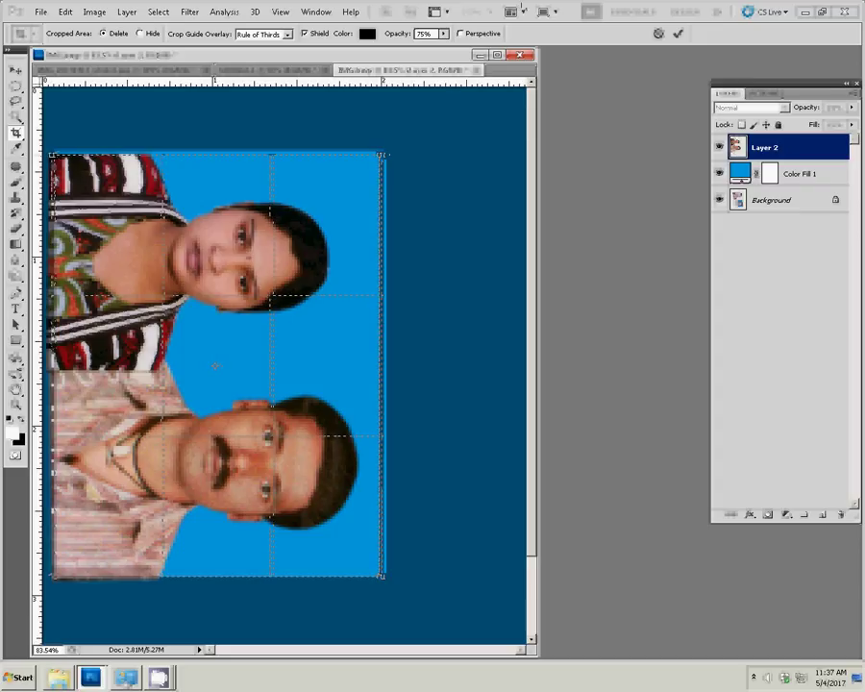
{"action": "left_click", "coordinate": [677, 34]}
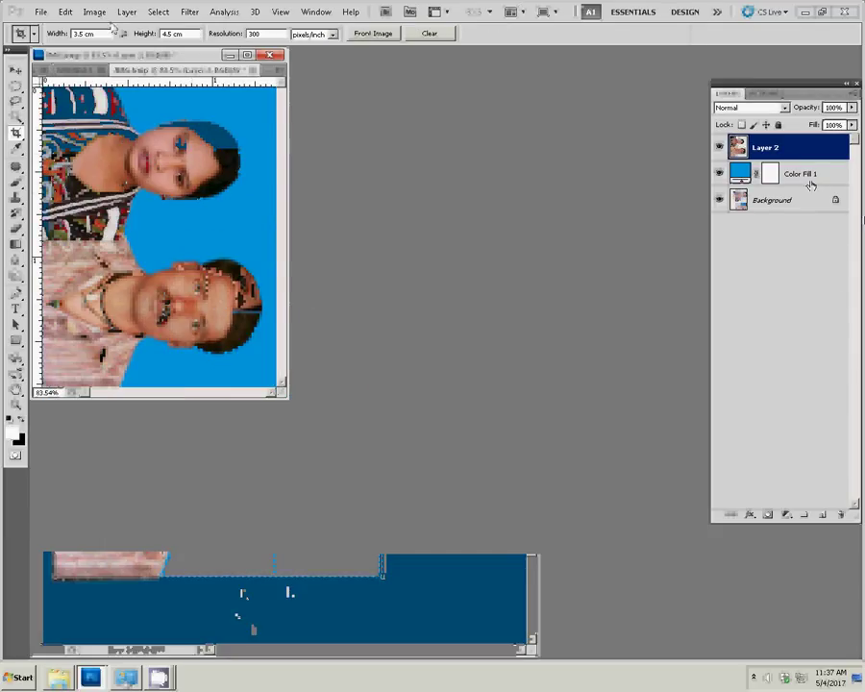
Step: Flatten the image, play the eight-up sheet action, and rotate the sheet 90° counter-clockwise
{"action": "right_click", "coordinate": [756, 147]}
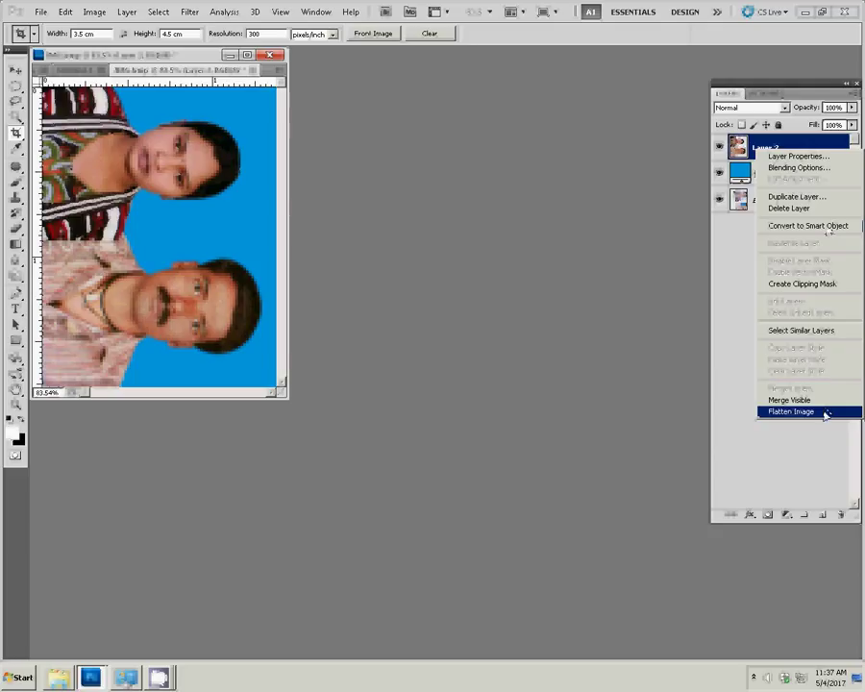
{"action": "left_click", "coordinate": [822, 411]}
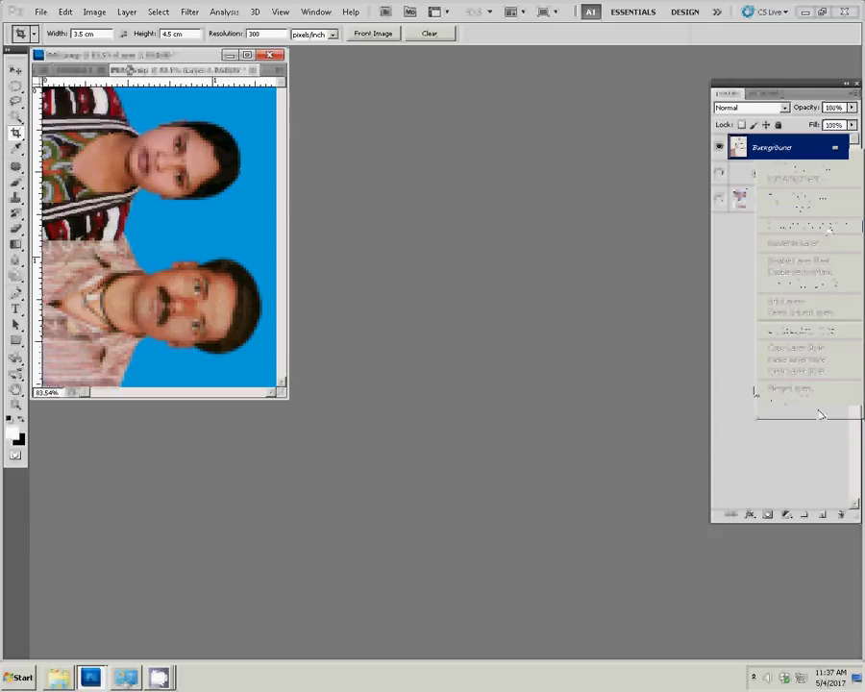
{"action": "left_click", "coordinate": [764, 93]}
{"action": "left_click", "coordinate": [757, 309]}
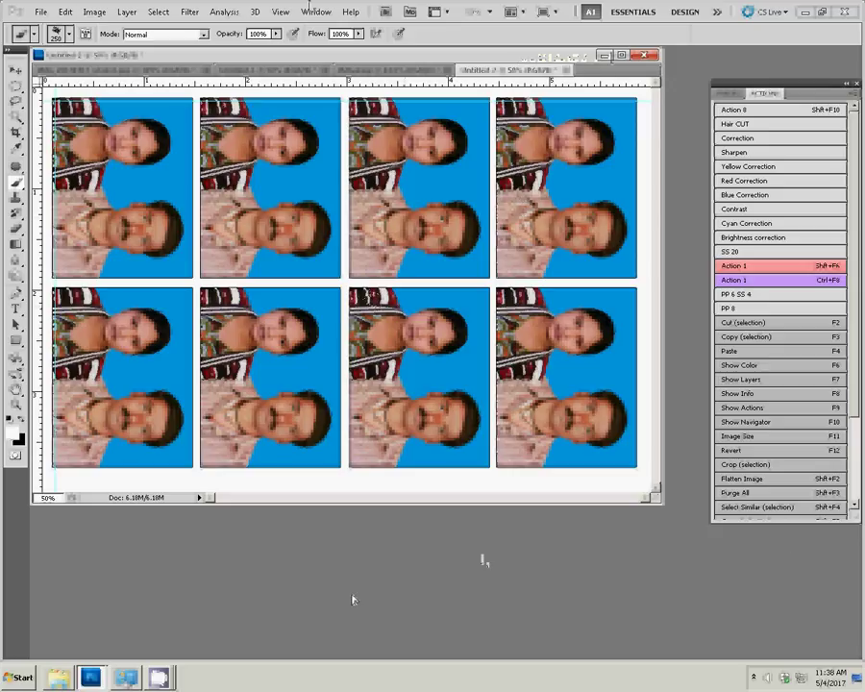
{"action": "left_click", "coordinate": [95, 11]}
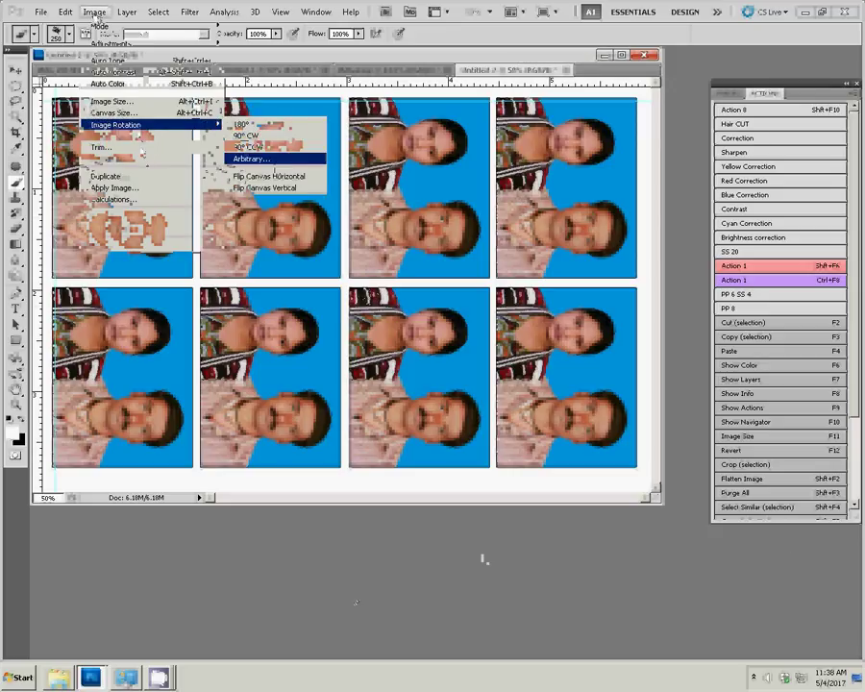
{"action": "left_click", "coordinate": [270, 149]}
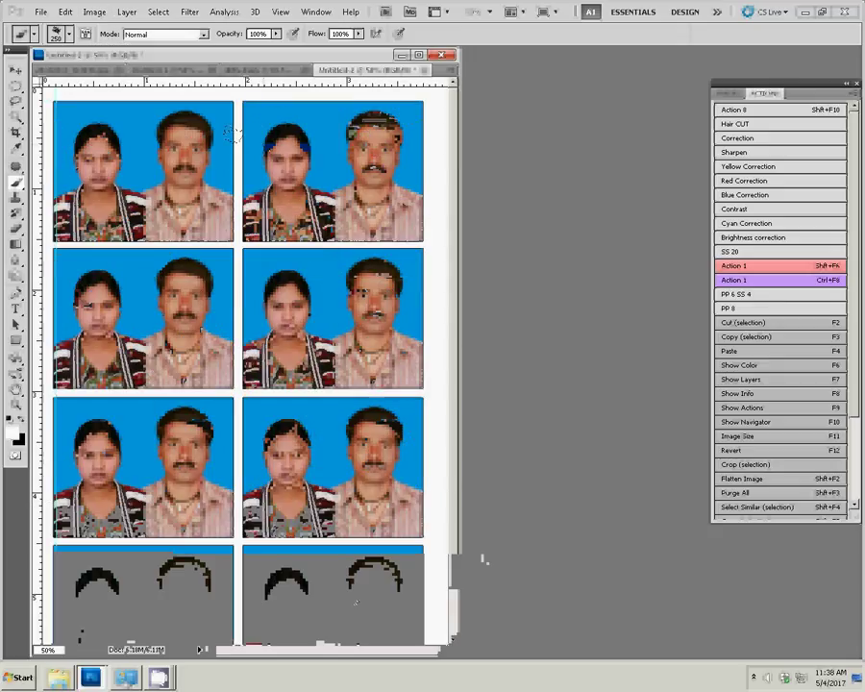
Step: Print the eight-up passport sheet on the HiTi S420 with Scale to Fit Media enabled
{"action": "left_click", "coordinate": [38, 11]}
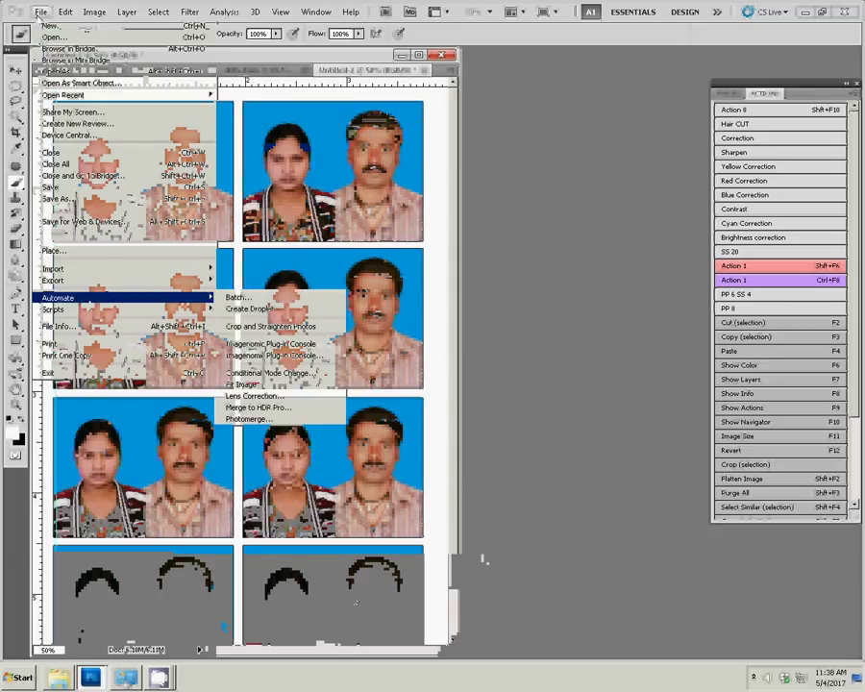
{"action": "left_click", "coordinate": [50, 343]}
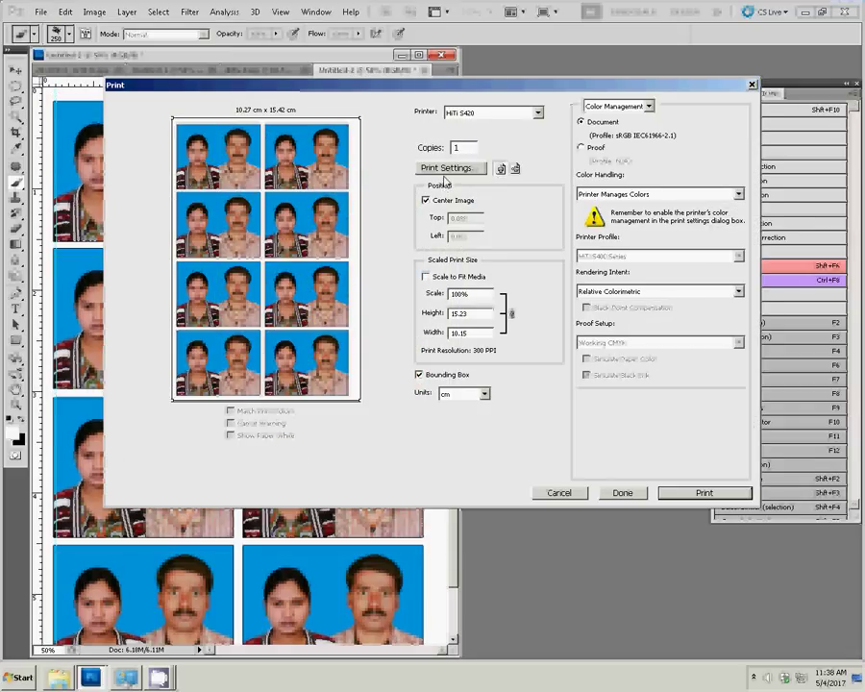
{"action": "left_click", "coordinate": [444, 169]}
{"action": "left_click", "coordinate": [459, 278]}
{"action": "left_click", "coordinate": [685, 490]}
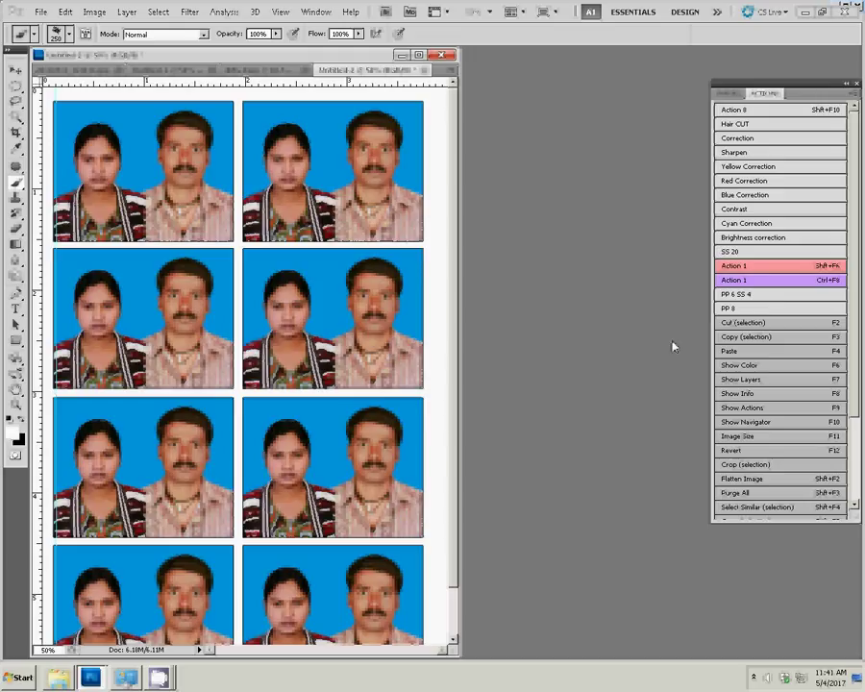
Step: Discard changes to the print sheet, cropped photo, original photo and untitled document, then quit Photoshop
{"action": "key", "text": "ctrl+alt+w"}
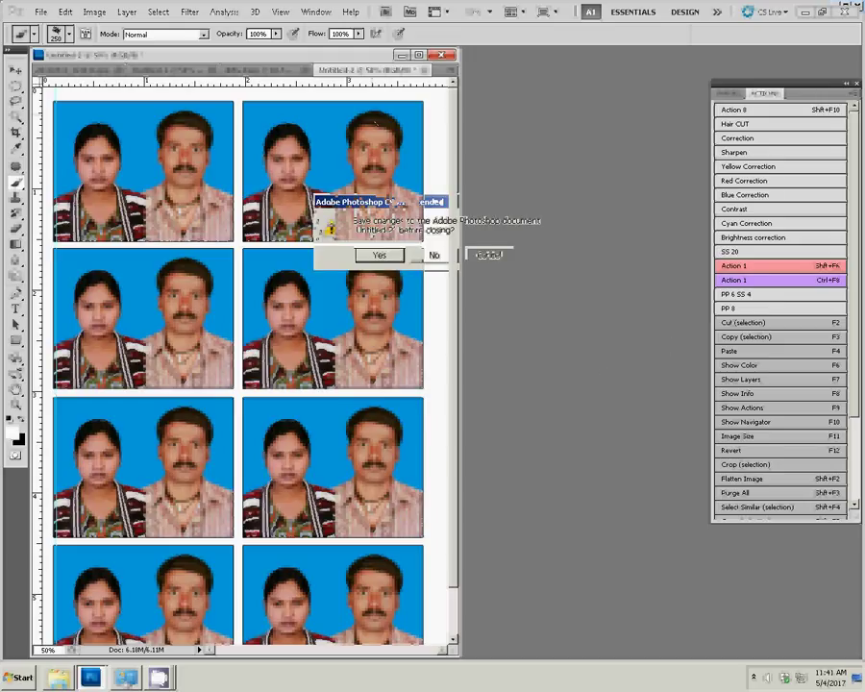
{"action": "left_click", "coordinate": [435, 255]}
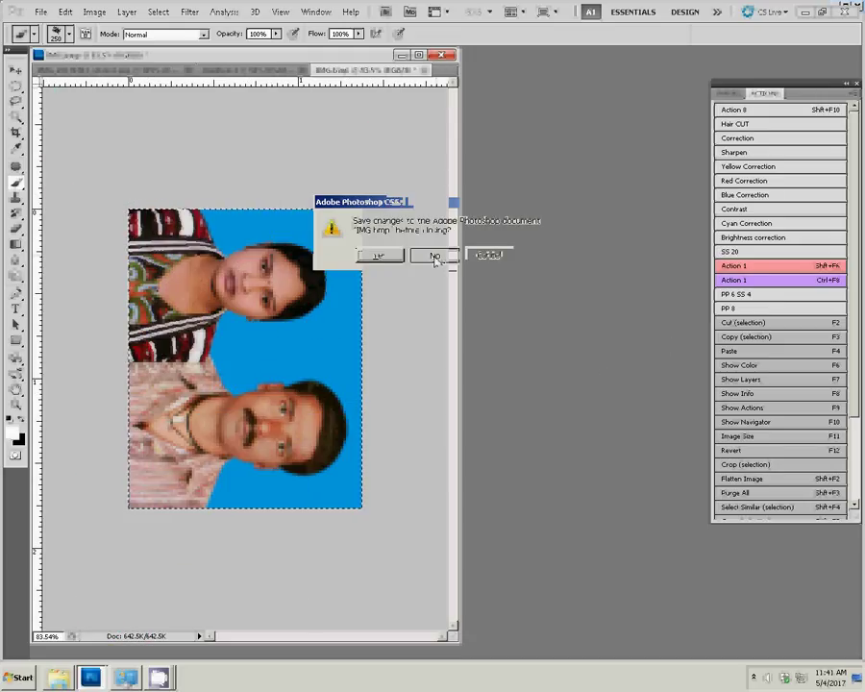
{"action": "left_click", "coordinate": [435, 254]}
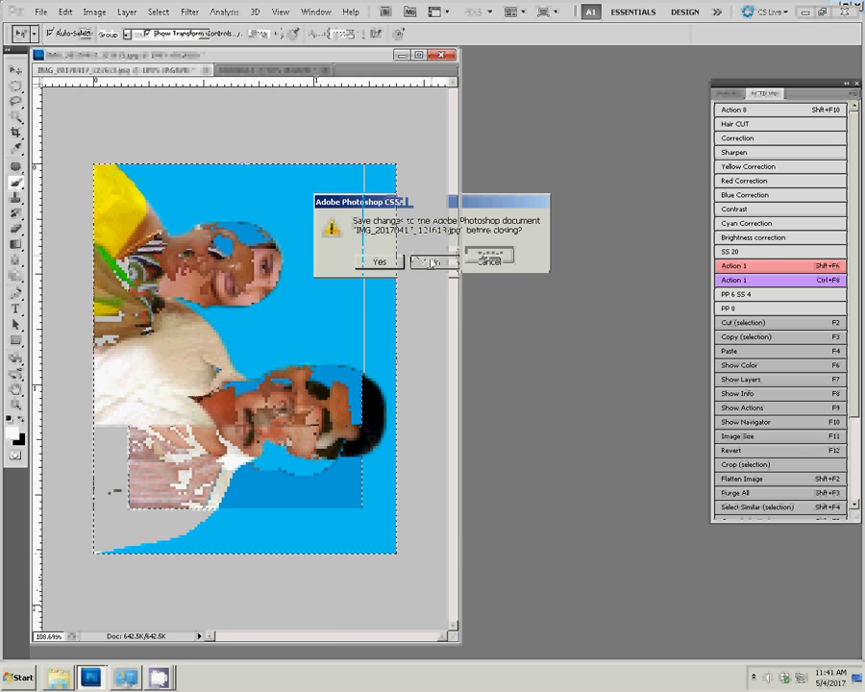
{"action": "left_click", "coordinate": [432, 255]}
{"action": "left_click", "coordinate": [433, 260]}
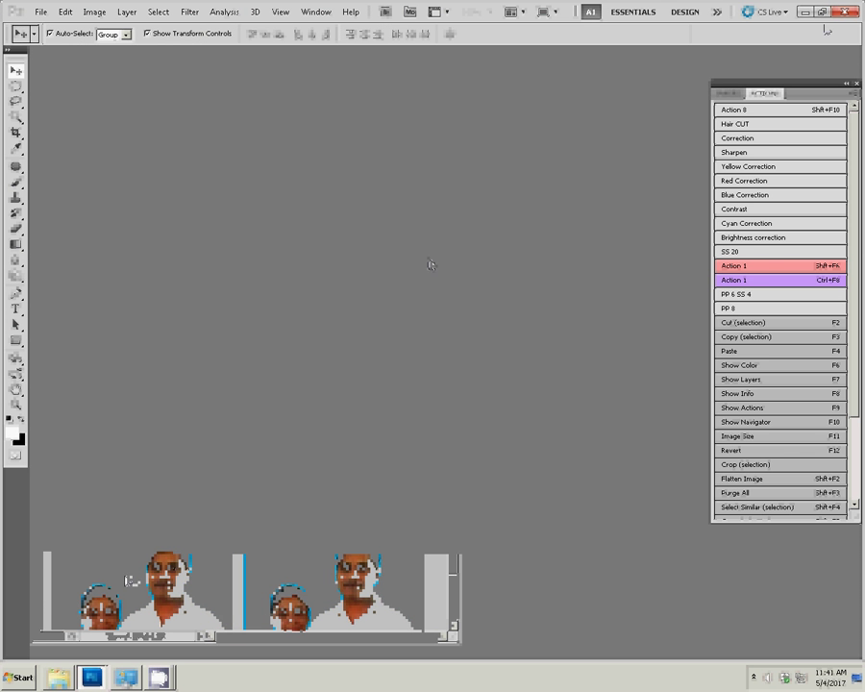
{"action": "key", "text": "ctrl+q"}
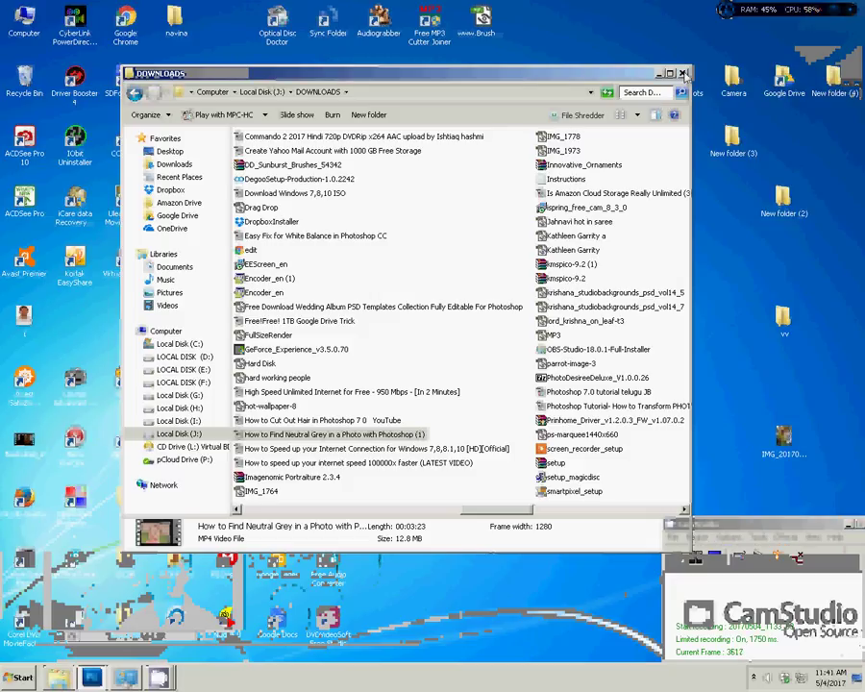
Step: Close the DOWNLOADS and print queue windows, then refresh the desktop
{"action": "left_click", "coordinate": [683, 73]}
{"action": "left_click", "coordinate": [575, 141]}
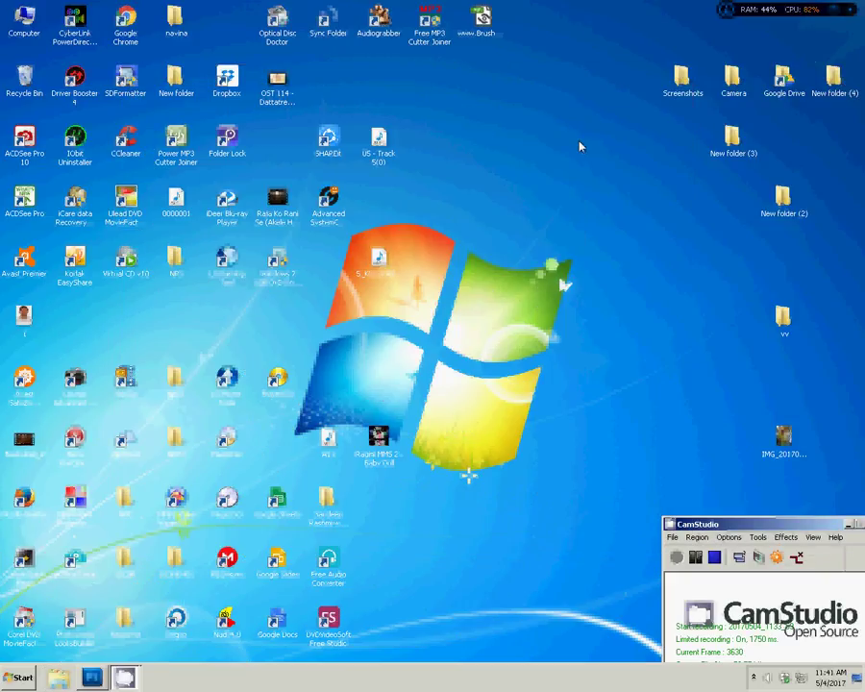
{"action": "right_click", "coordinate": [627, 103]}
{"action": "left_click", "coordinate": [654, 133]}
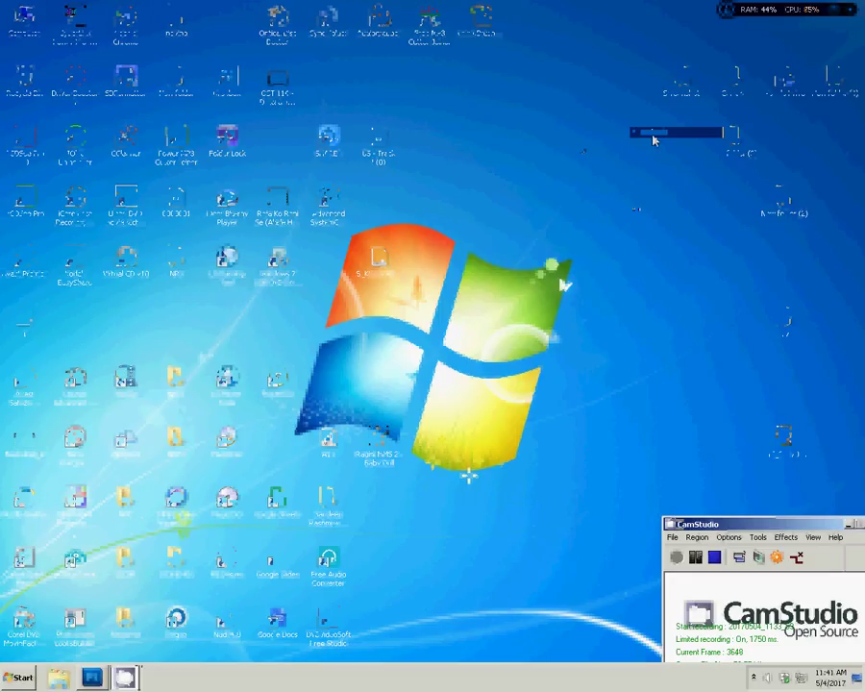